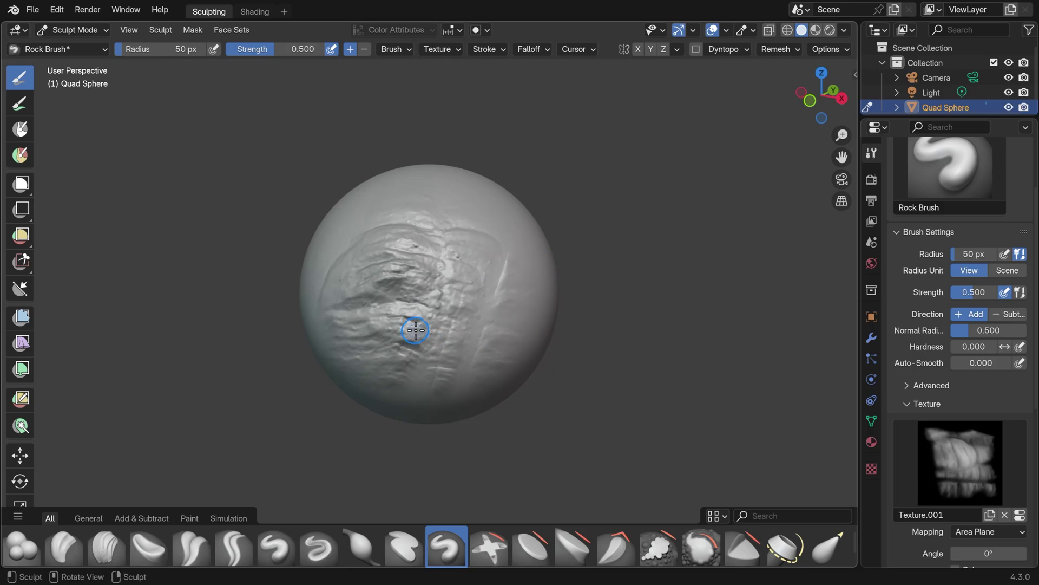
- Sculpt rocky detail onto several sides of the sphere with the Rock Brush
{"action": "middle_click_drag", "start_coordinate": [415, 329], "coordinate": [455, 309]}
{"action": "mouse_move", "coordinate": [455, 308]}
{"action": "left_mouse_down"}
{"action": "mouse_move", "coordinate": [547, 385]}
{"action": "mouse_move", "coordinate": [542, 370]}
{"action": "mouse_move", "coordinate": [426, 356]}
{"action": "left_mouse_up"}
{"action": "middle_click_drag", "start_coordinate": [425, 356], "coordinate": [353, 263]}
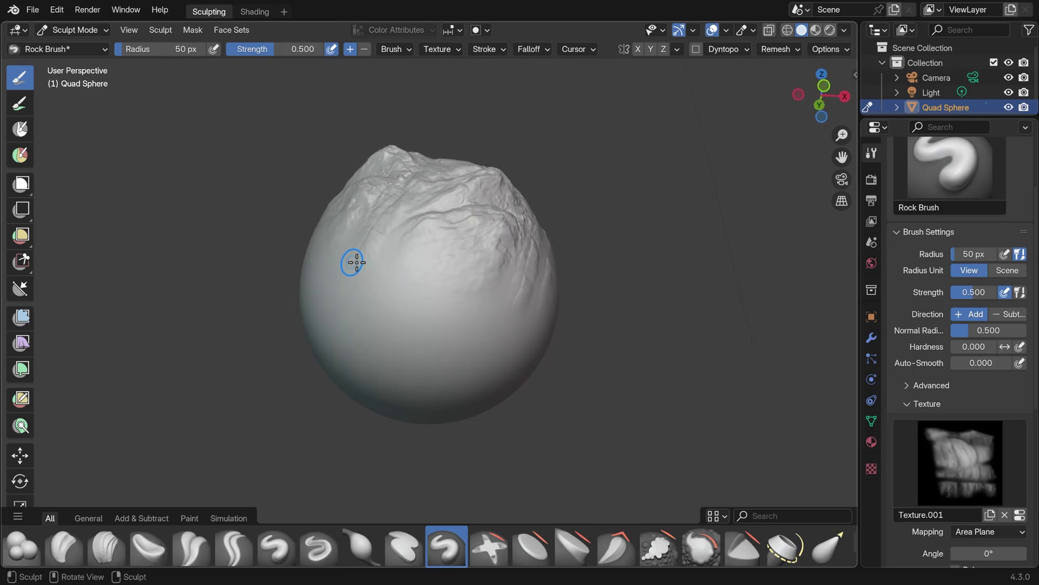
{"action": "left_click_drag", "start_coordinate": [356, 262], "coordinate": [506, 359]}
{"action": "middle_click_drag", "start_coordinate": [506, 359], "coordinate": [420, 309]}
{"action": "left_click_drag", "start_coordinate": [420, 309], "coordinate": [554, 364]}
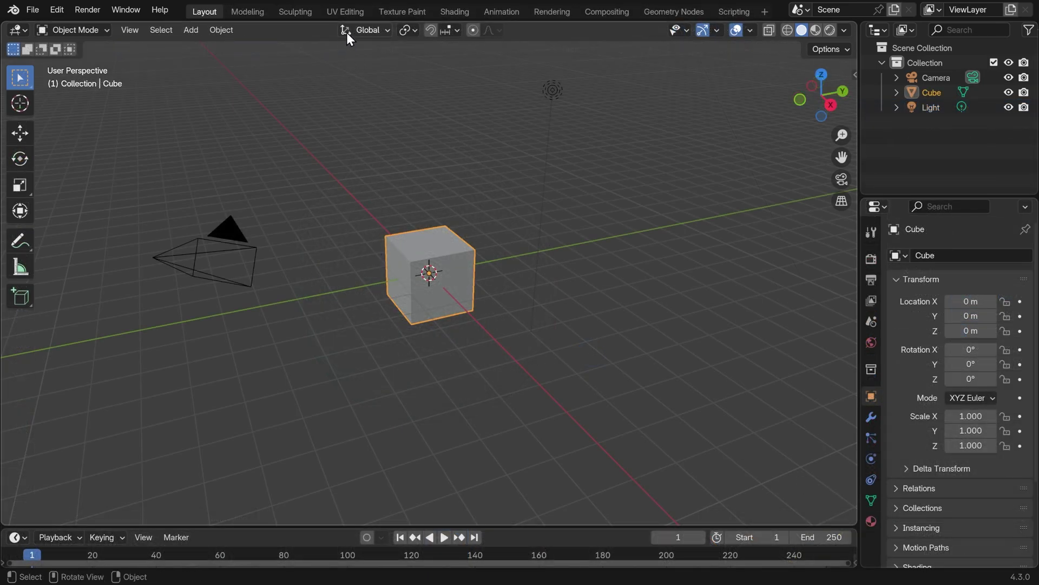
- Switch to the Sculpting workspace and test the Draw brush near the cube's upper front corner
{"action": "left_click", "coordinate": [296, 12]}
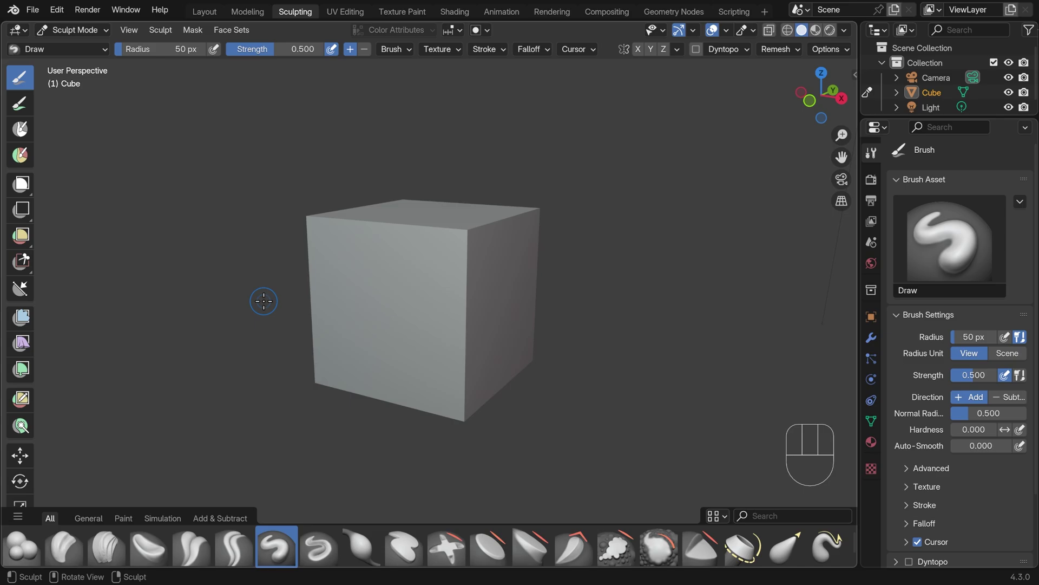
{"action": "mouse_move", "coordinate": [476, 242]}
{"action": "left_mouse_down"}
{"action": "mouse_move", "coordinate": [435, 315]}
{"action": "mouse_move", "coordinate": [447, 281]}
{"action": "mouse_move", "coordinate": [469, 267]}
{"action": "mouse_move", "coordinate": [440, 270]}
{"action": "left_mouse_up"}
{"action": "mouse_move", "coordinate": [472, 237]}
{"action": "left_mouse_down"}
{"action": "mouse_move", "coordinate": [461, 227]}
{"action": "mouse_move", "coordinate": [469, 234]}
{"action": "left_mouse_up"}
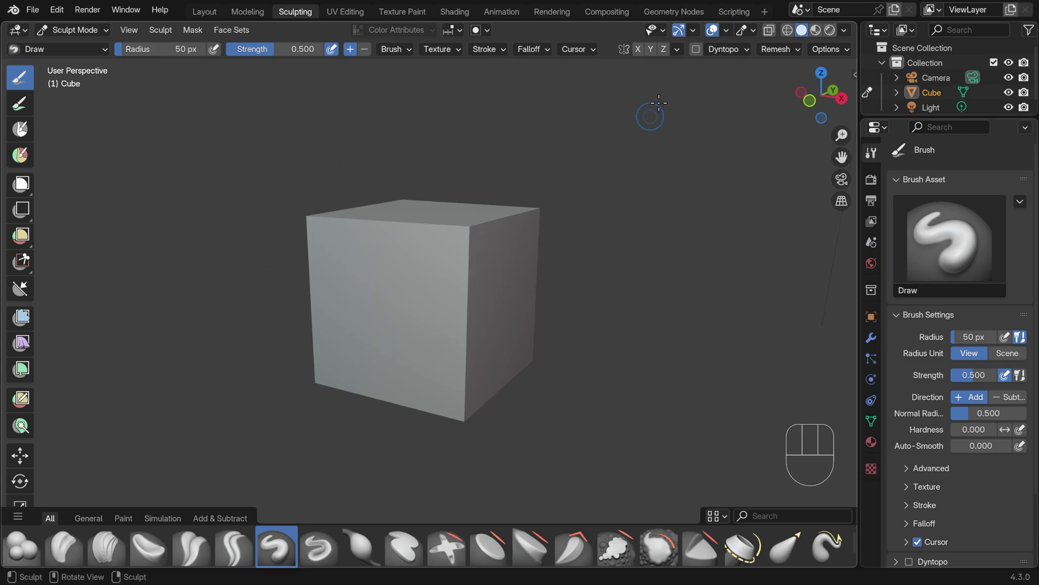
- Reduce the cube's voxel size to a finer grid and apply a voxel remesh
{"action": "left_click", "coordinate": [785, 48]}
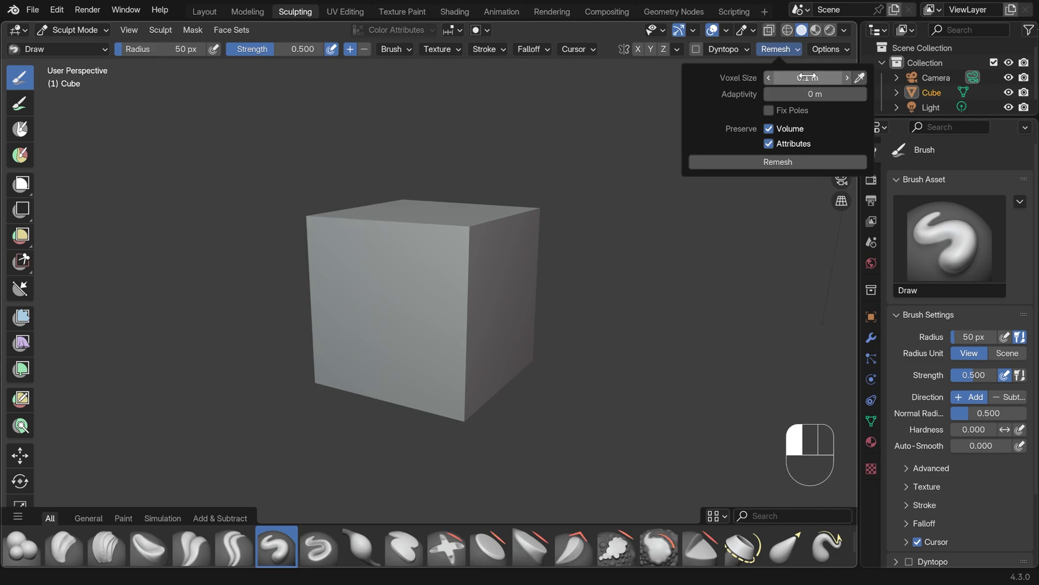
{"action": "left_click", "coordinate": [783, 163]}
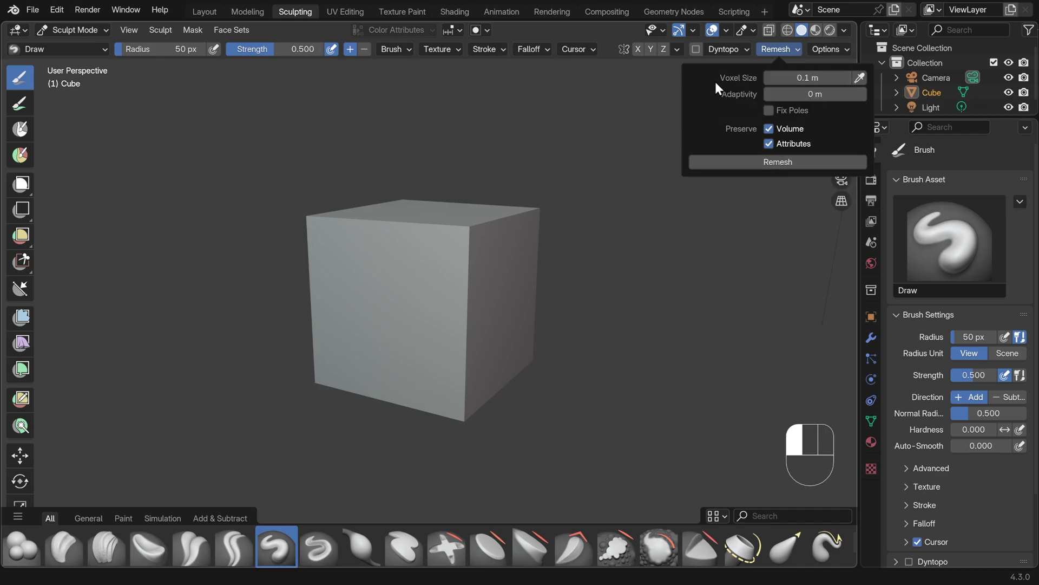
{"action": "key", "text": "r"}
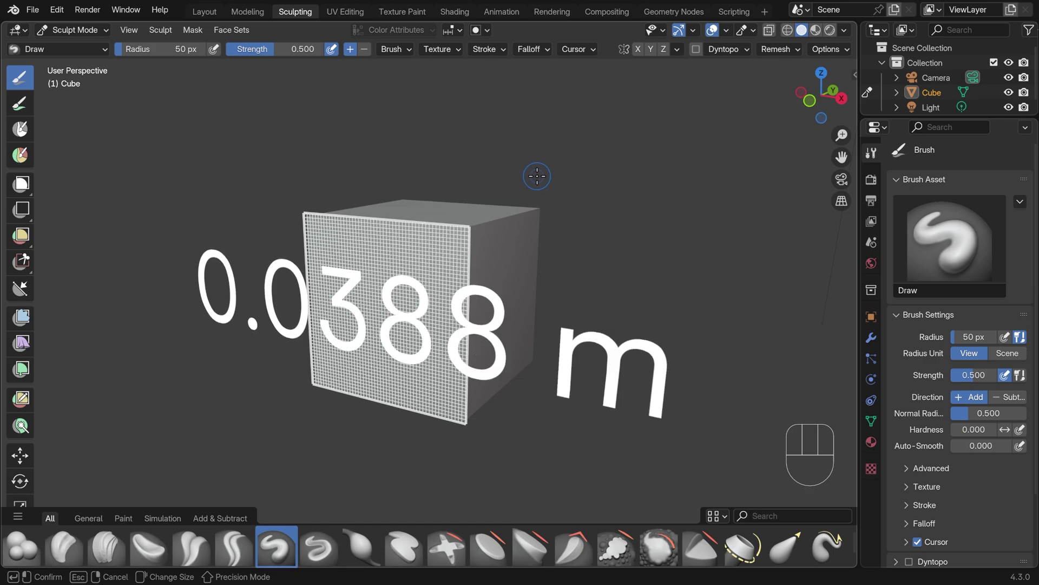
{"action": "left_click", "coordinate": [536, 175]}
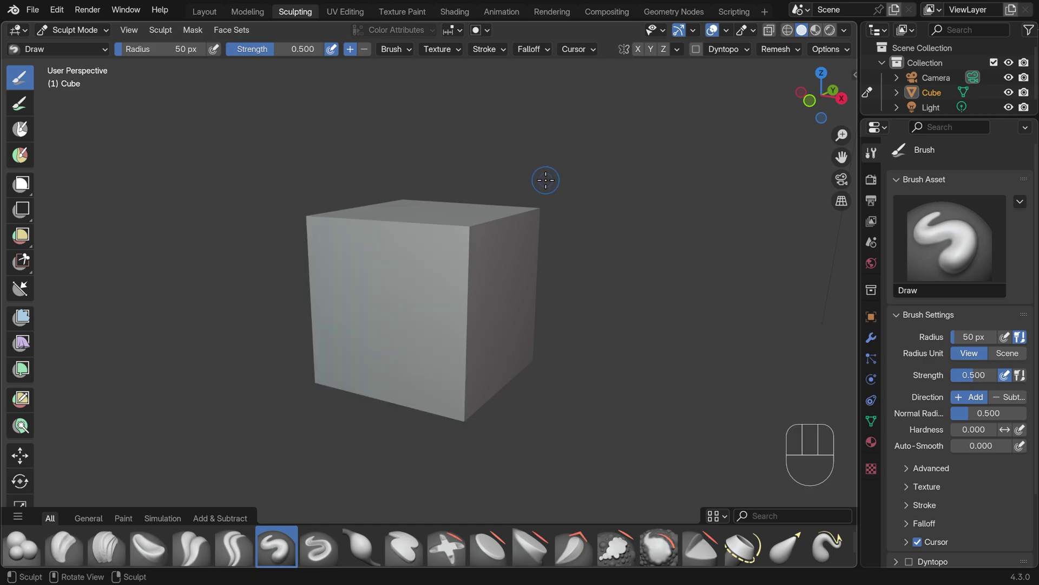
{"action": "left_click", "coordinate": [788, 47]}
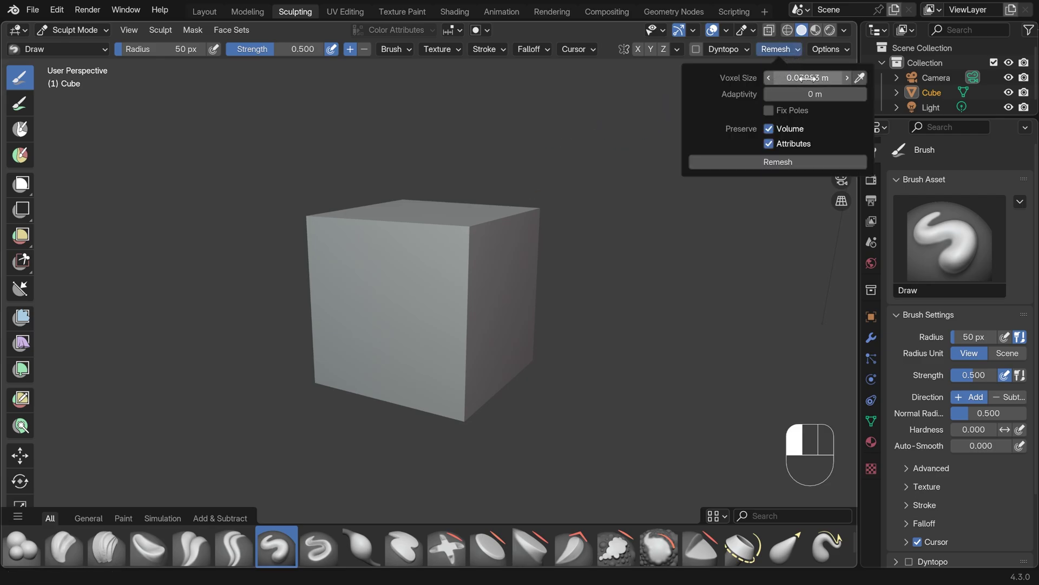
{"action": "left_click", "coordinate": [782, 160]}
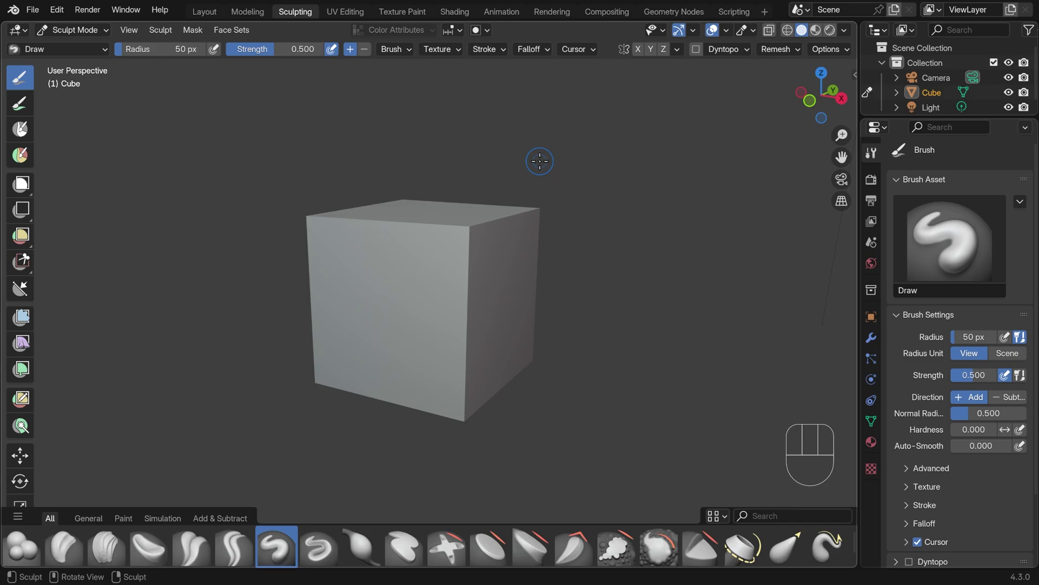
{"action": "key", "text": "ctrl+r"}
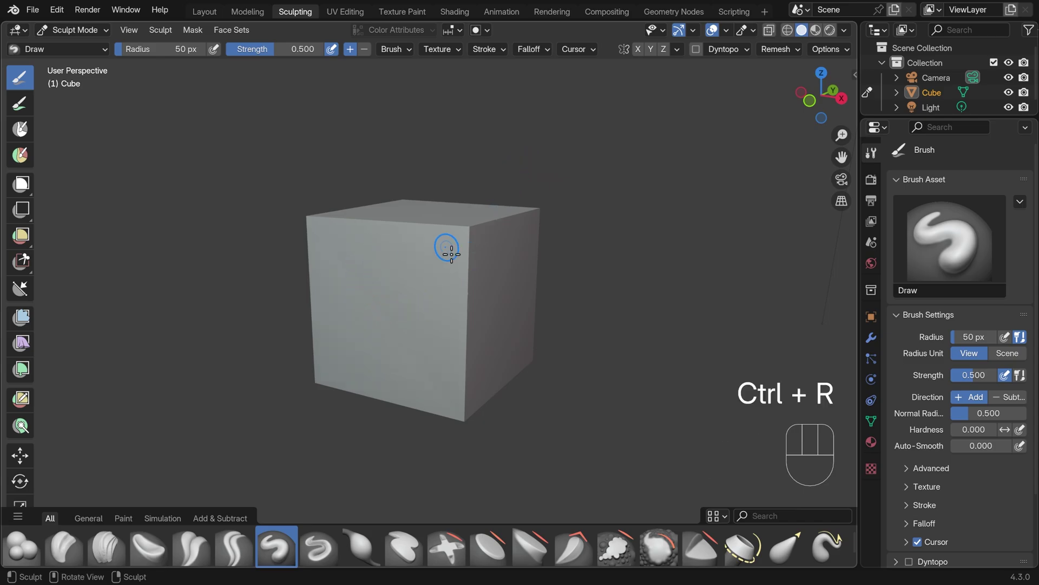
- Sculpt a winding Draw stroke down the cube's front face and enlarge the brush radius to 148 px
{"action": "mouse_move", "coordinate": [442, 254]}
{"action": "left_mouse_down"}
{"action": "mouse_move", "coordinate": [447, 298]}
{"action": "mouse_move", "coordinate": [365, 310]}
{"action": "mouse_move", "coordinate": [369, 363]}
{"action": "mouse_move", "coordinate": [323, 380]}
{"action": "left_mouse_up"}
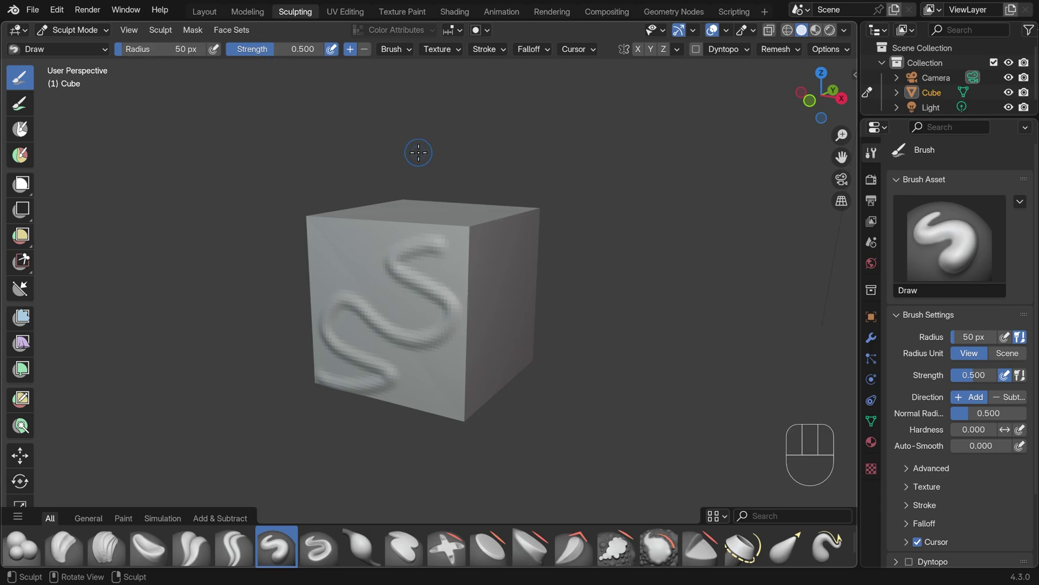
{"action": "key", "text": "f"}
{"action": "left_click", "coordinate": [450, 154]}
{"action": "key", "text": "shift+f"}
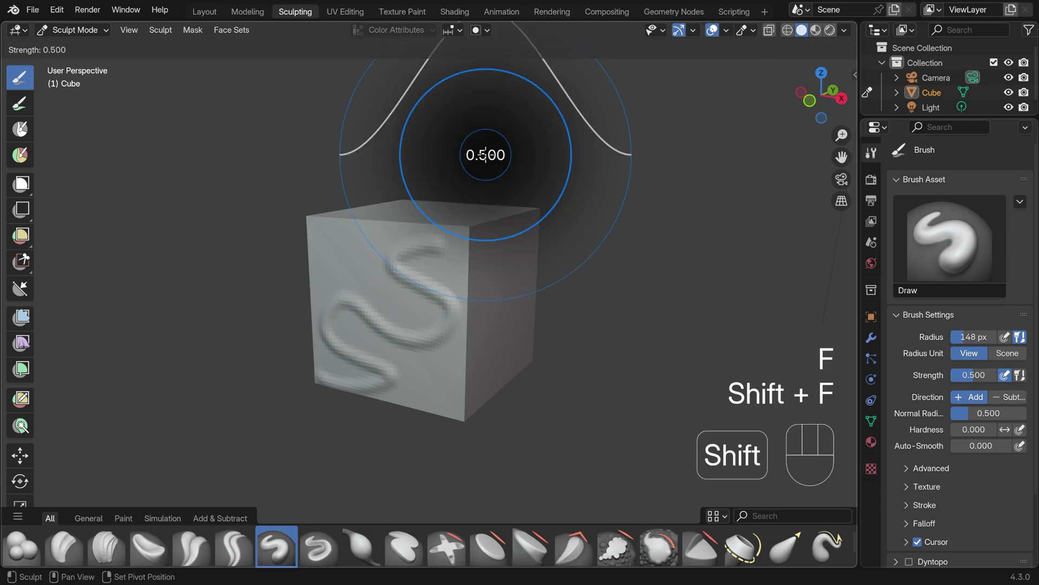
{"action": "right_click", "coordinate": [490, 154]}
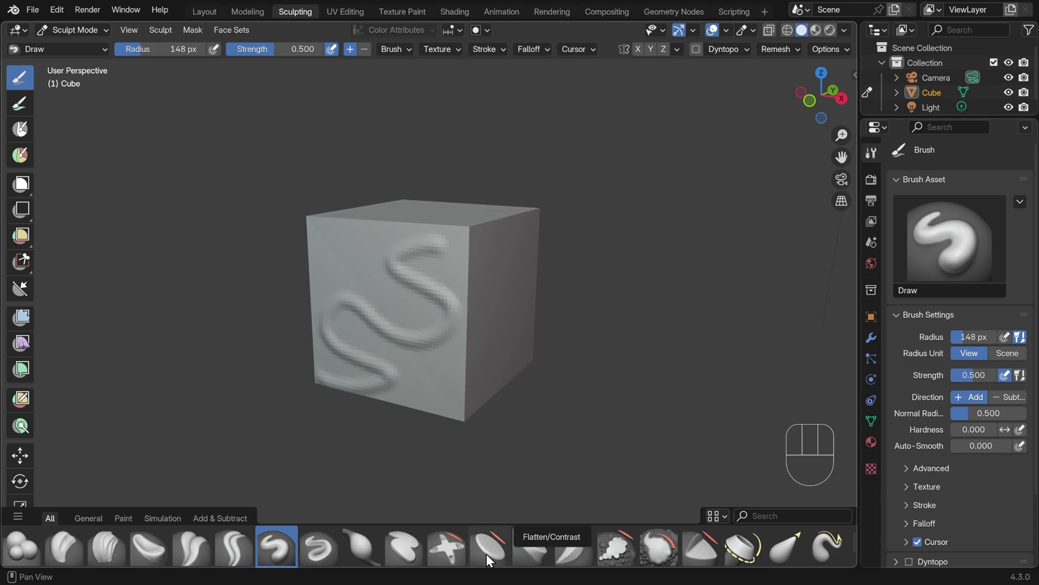
- Expand the brush asset shelf to two rows and set its preview size to 32, keeping brush names hidden
{"action": "scroll", "coordinate": [486, 554], "scroll_direction": "down", "scroll_amount": 3}
{"action": "scroll", "coordinate": [486, 554], "scroll_direction": "up", "scroll_amount": 3}
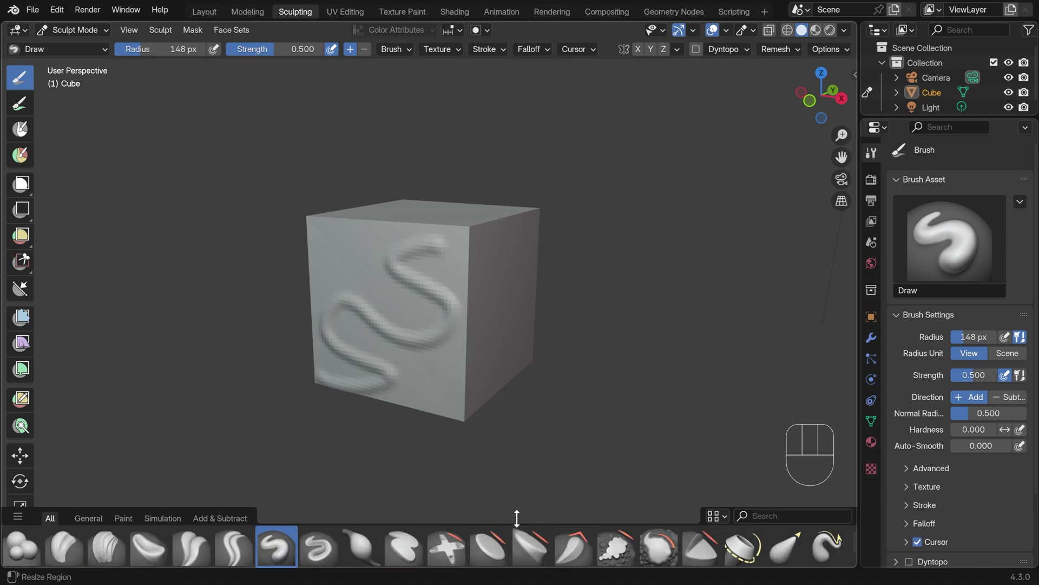
{"action": "left_click_drag", "start_coordinate": [517, 518], "coordinate": [520, 425]}
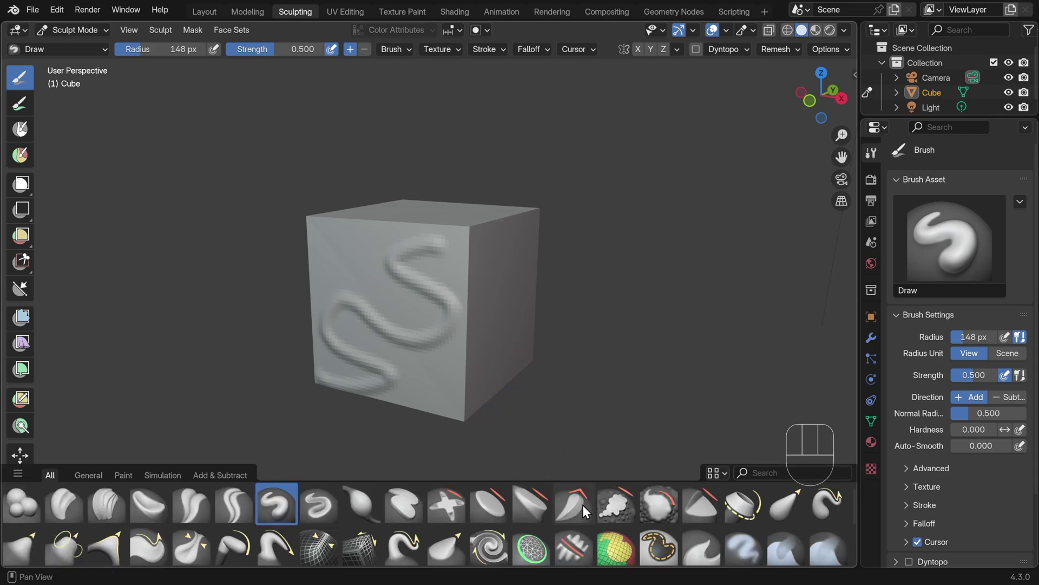
{"action": "left_click", "coordinate": [723, 475]}
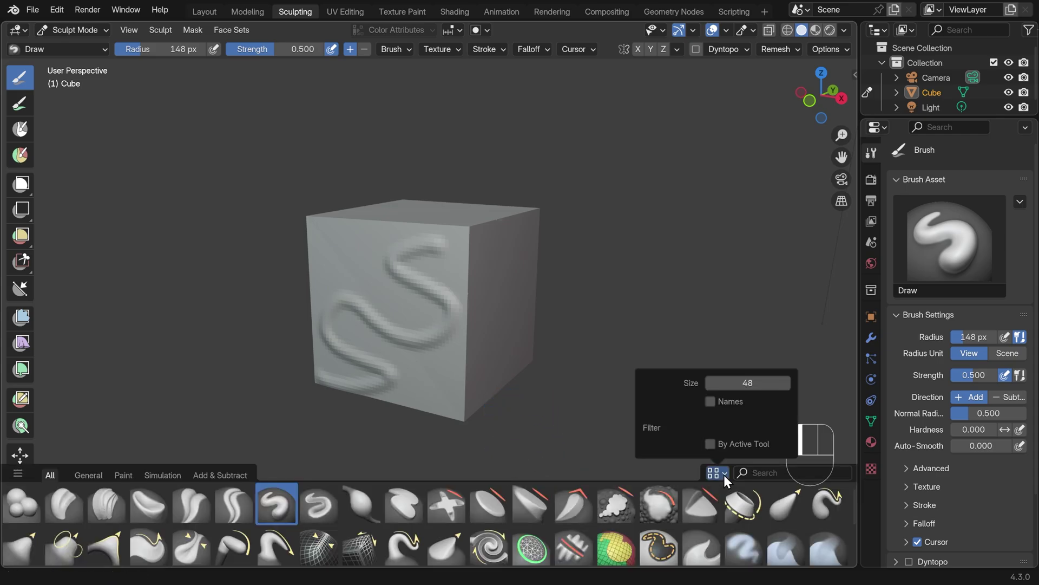
{"action": "left_click", "coordinate": [747, 382]}
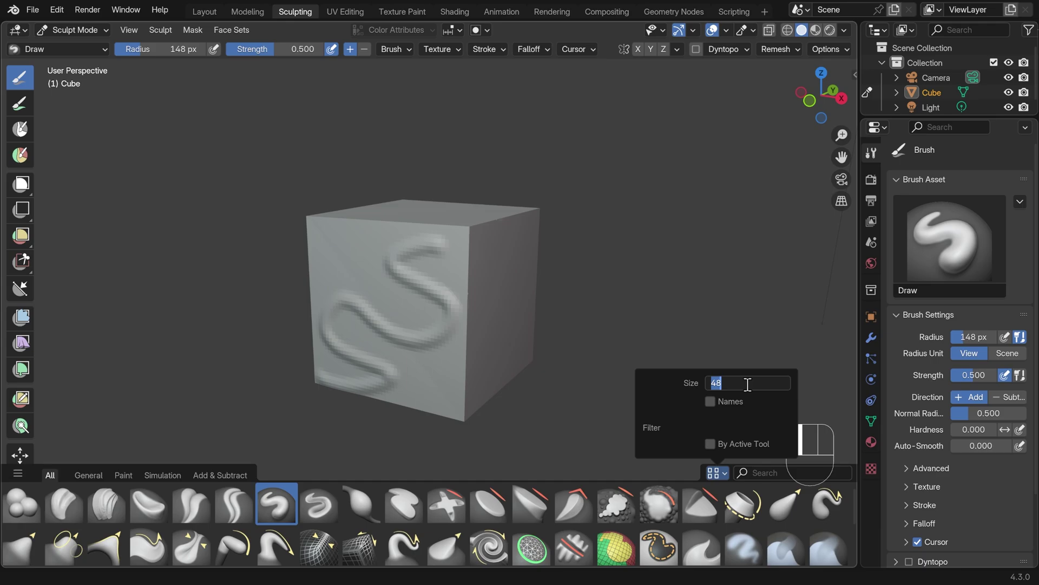
{"action": "type", "text": "32"}
{"action": "key", "text": "Return"}
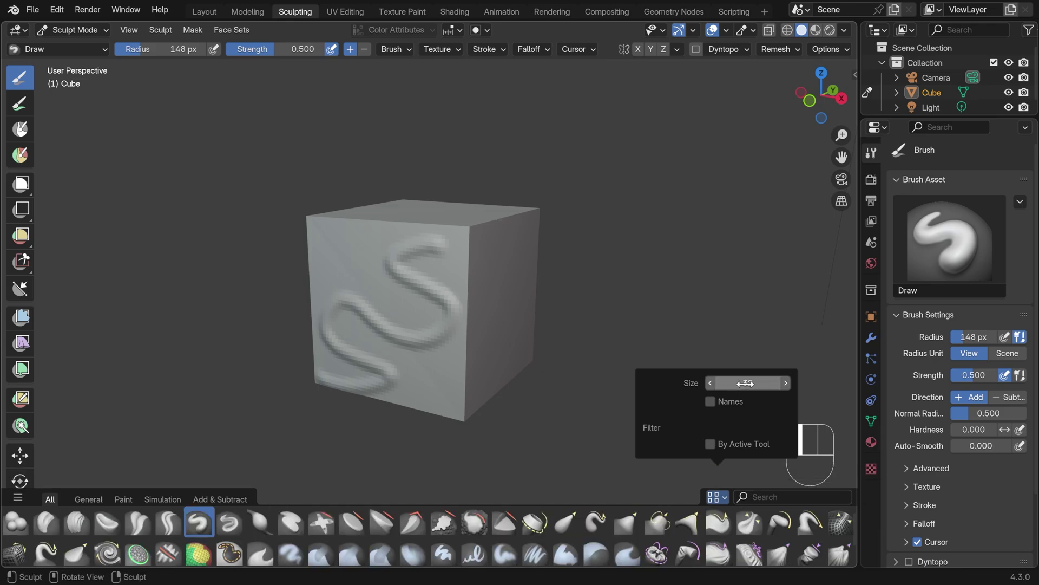
{"action": "left_click", "coordinate": [711, 401]}
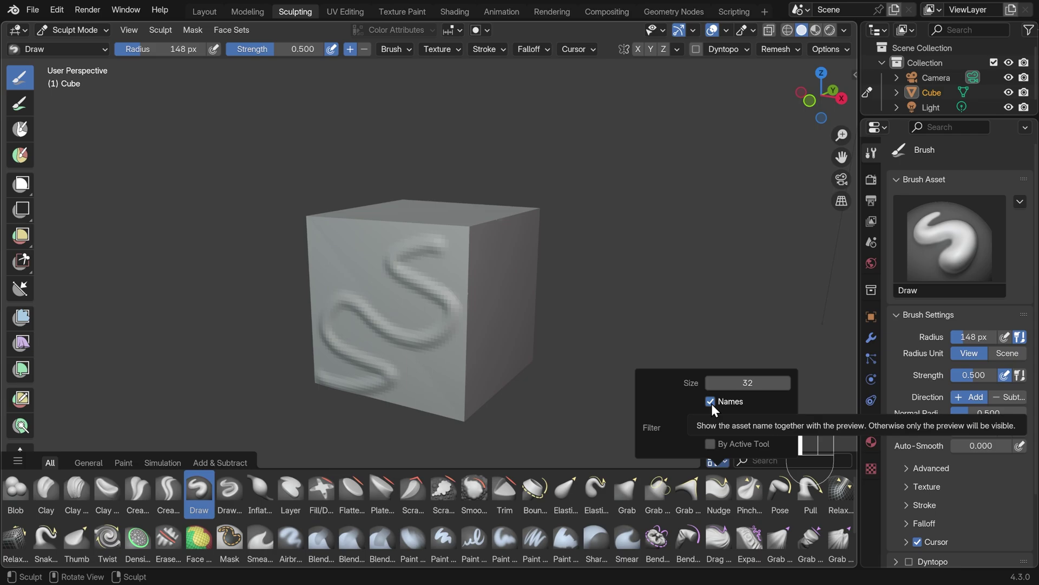
{"action": "left_click", "coordinate": [710, 403]}
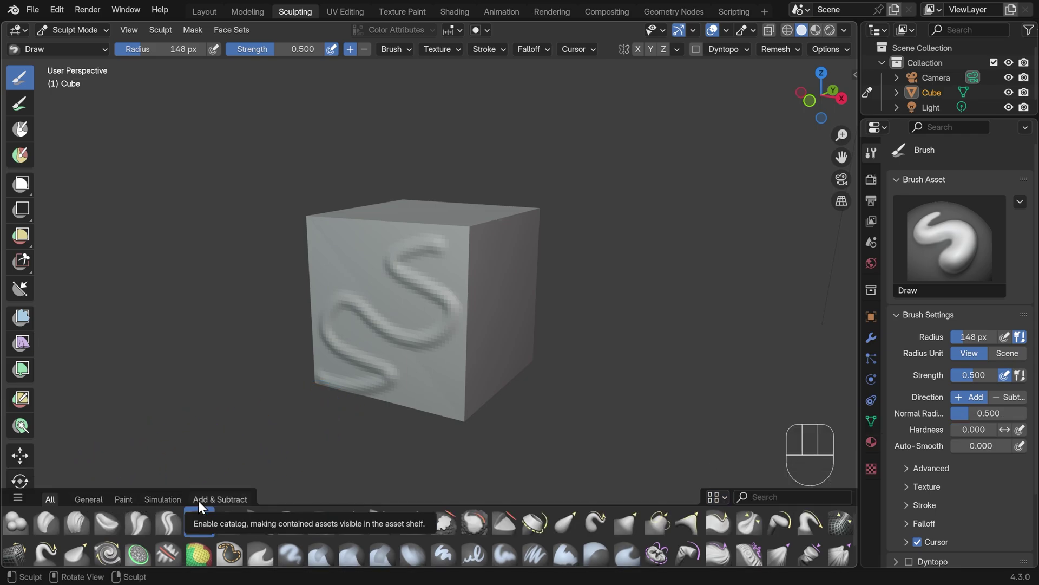
- Browse the Paint, Simulation, Add & Subtract and General brush catalogs, plus the available asset libraries
{"action": "left_click", "coordinate": [123, 499]}
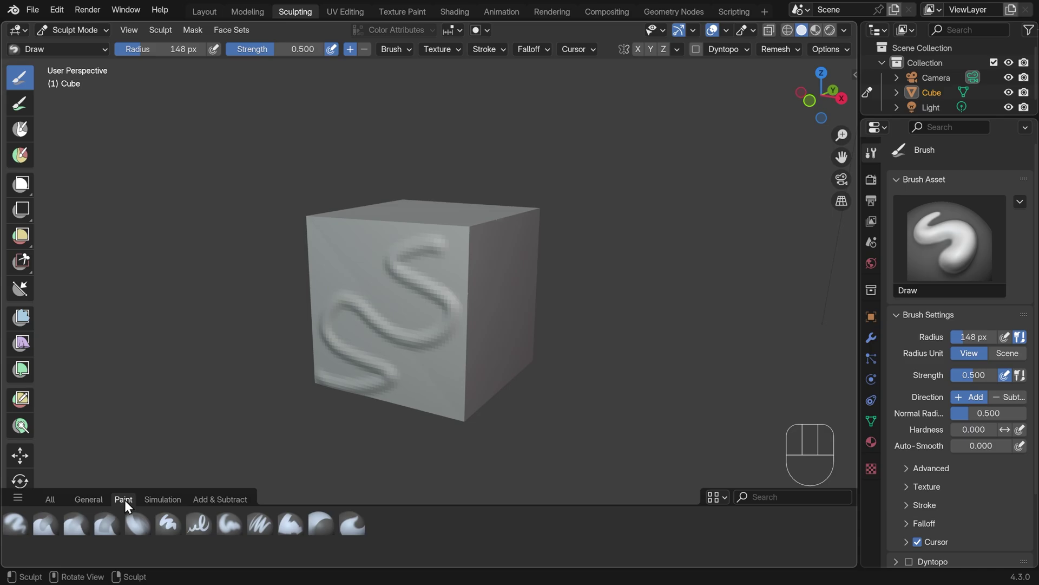
{"action": "left_click", "coordinate": [150, 498]}
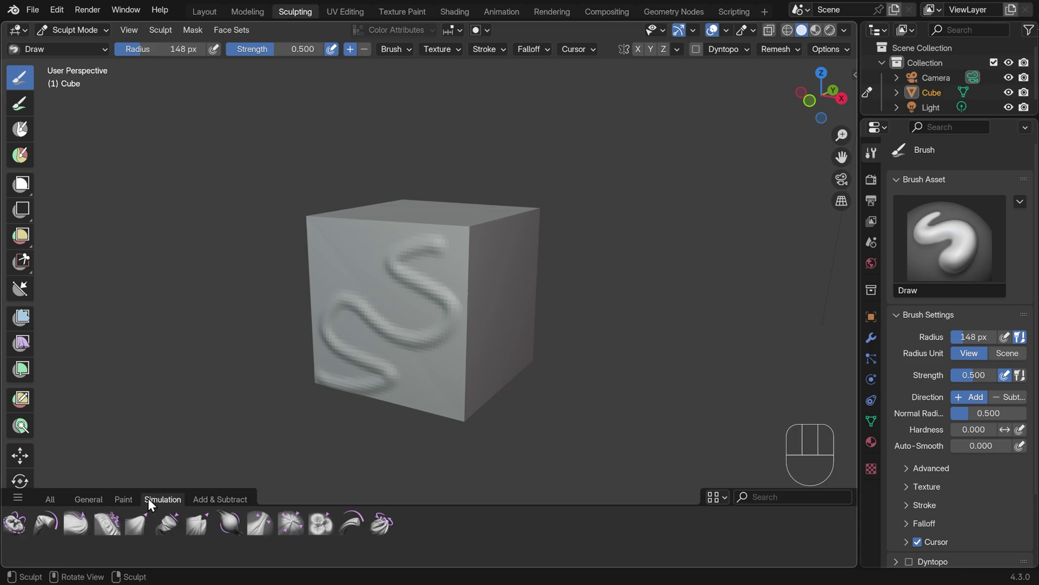
{"action": "left_click", "coordinate": [217, 498]}
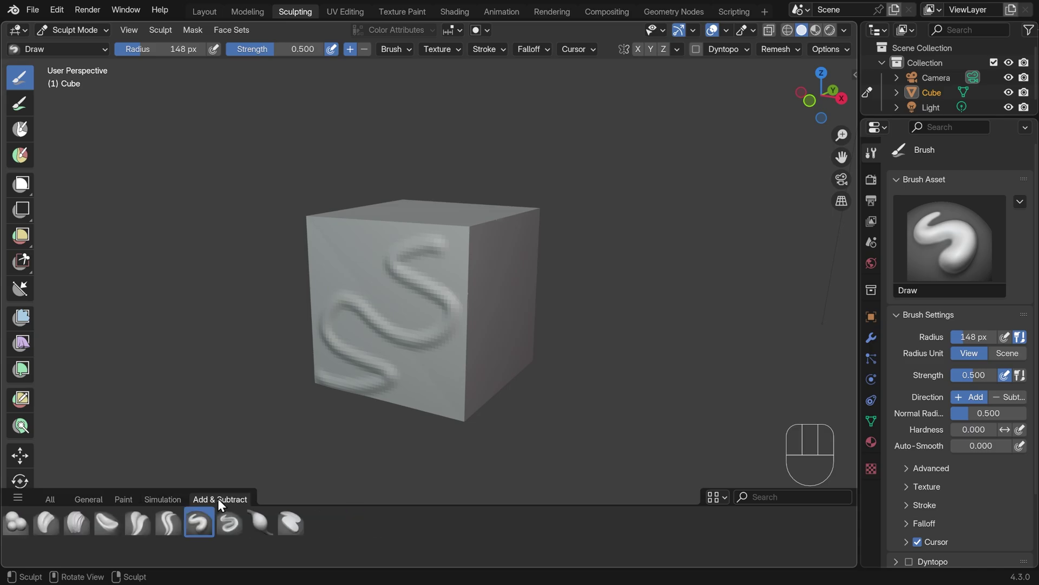
{"action": "left_click", "coordinate": [89, 501]}
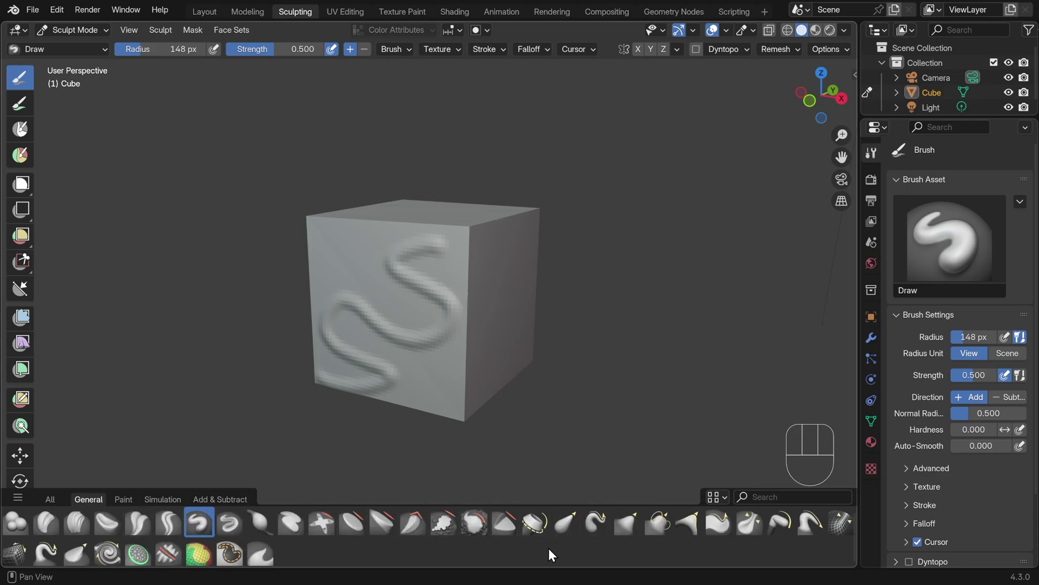
{"action": "left_click", "coordinate": [55, 497]}
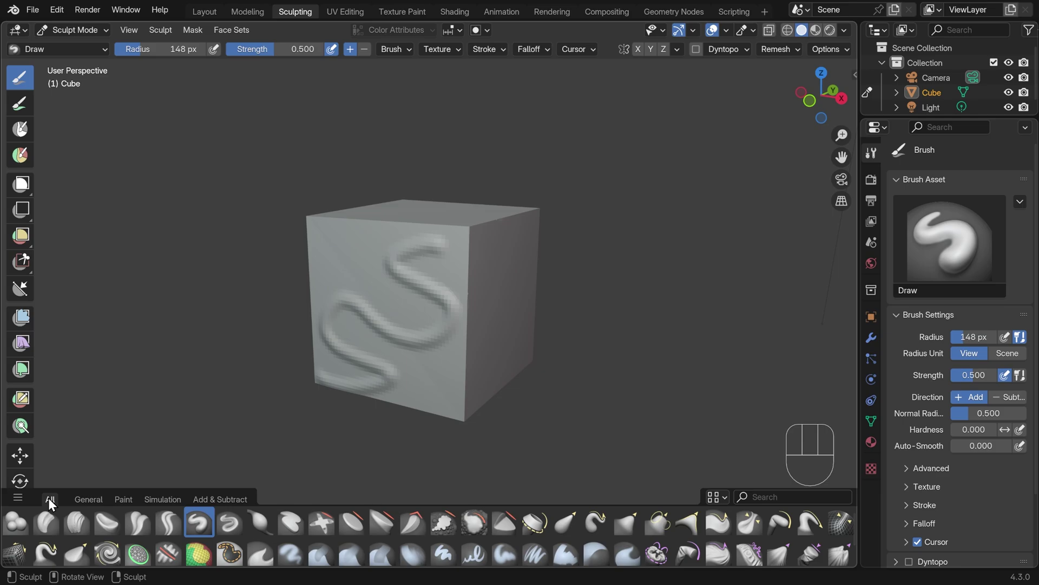
{"action": "left_click", "coordinate": [14, 498]}
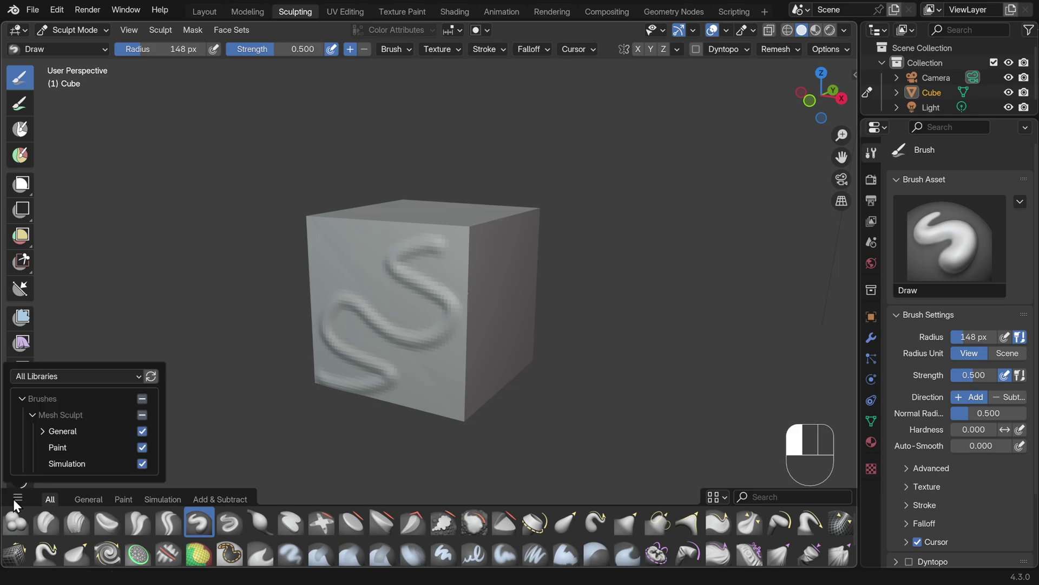
{"action": "left_click", "coordinate": [138, 377]}
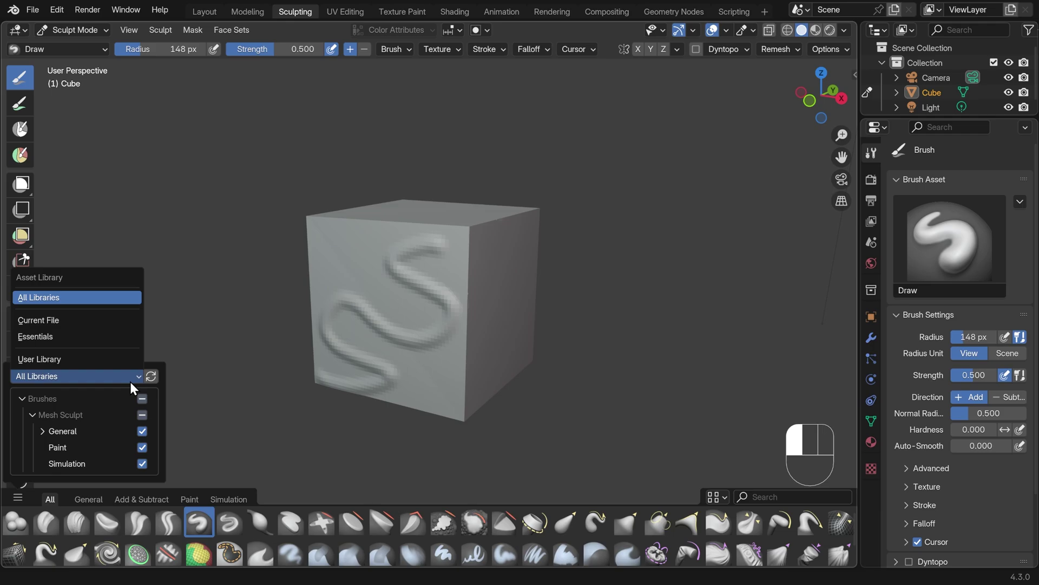
{"action": "left_click_drag", "start_coordinate": [129, 381], "coordinate": [302, 450]}
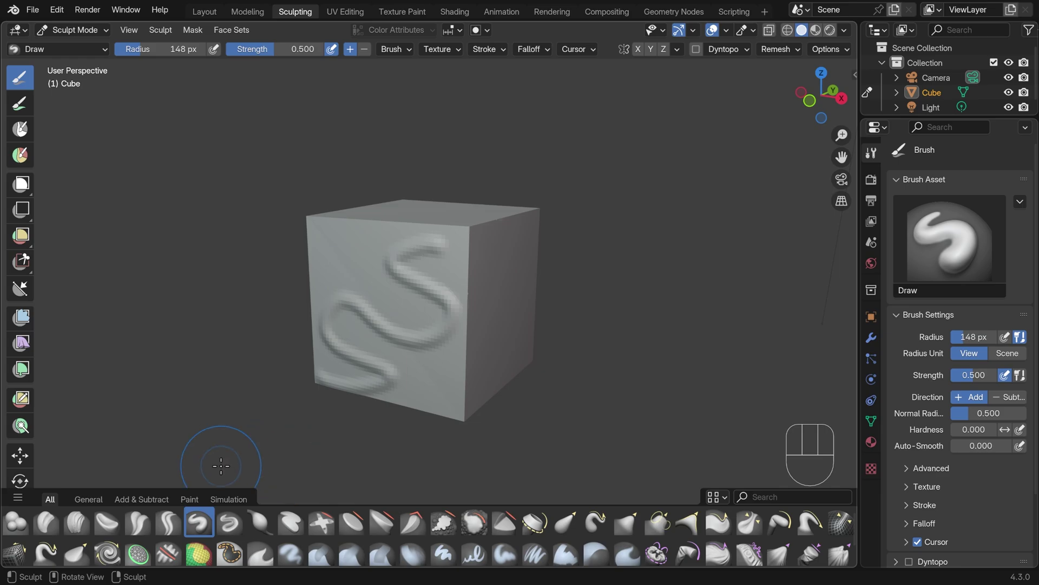
- Duplicate the Draw brush asset as "Rock Brush" and save it to the User Library
{"action": "right_click", "coordinate": [203, 522]}
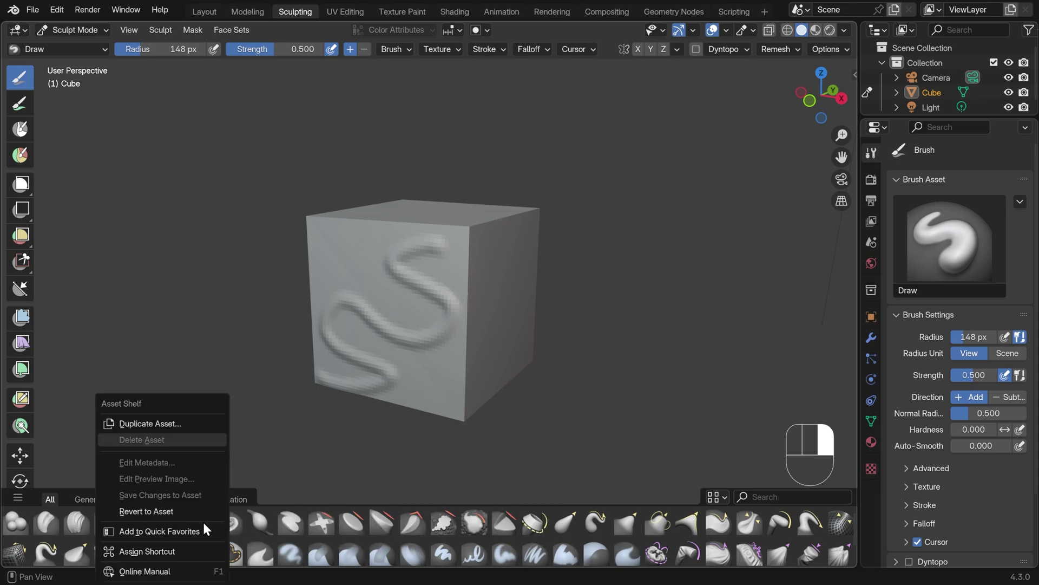
{"action": "left_click", "coordinate": [172, 424]}
{"action": "type", "text": "Rock Brush"}
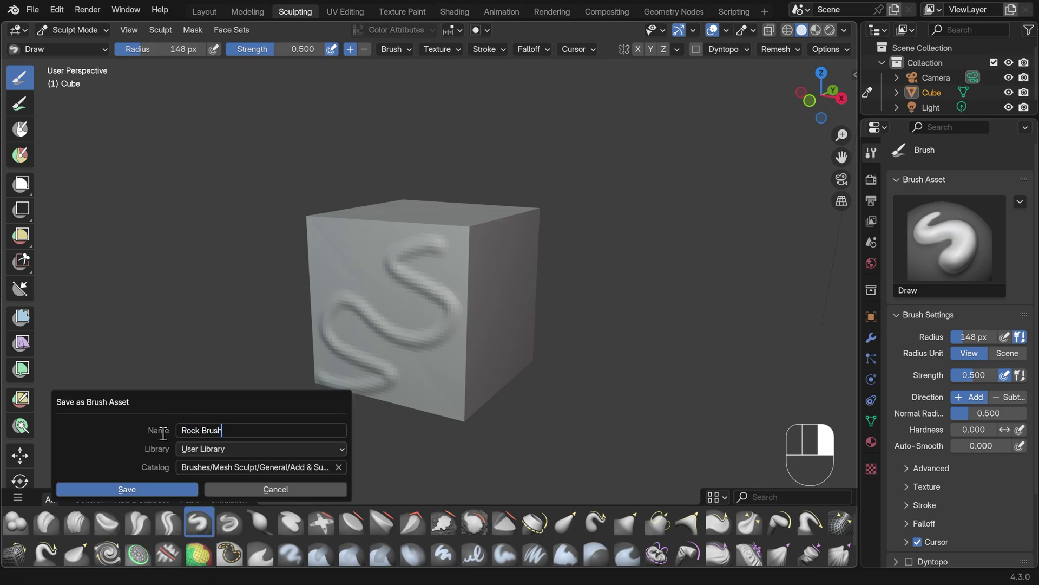
{"action": "key", "text": "Return"}
{"action": "left_click", "coordinate": [110, 489]}
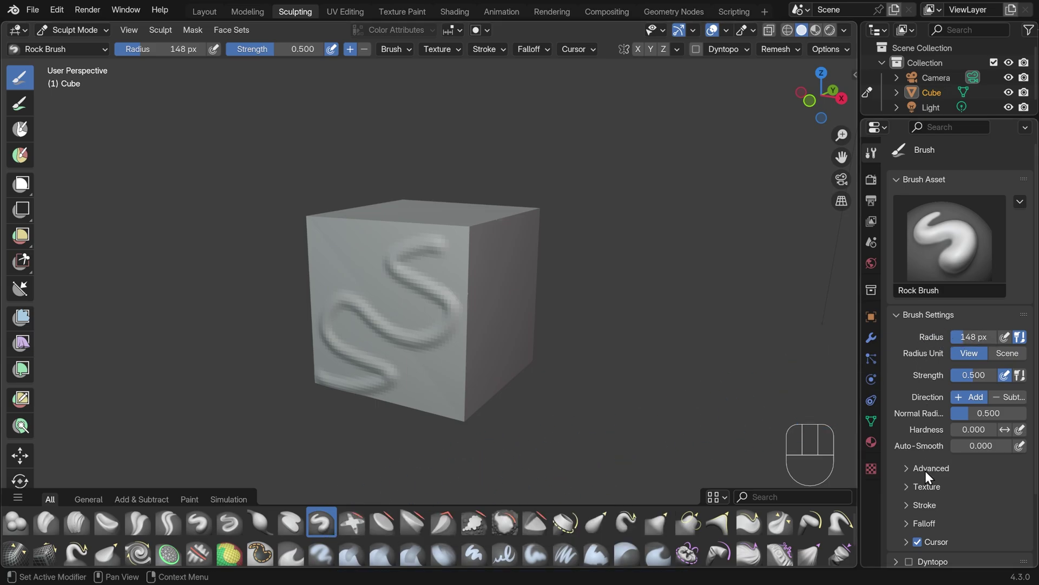
- Add a new texture to the Rock Brush in its texture settings
{"action": "left_click", "coordinate": [908, 489]}
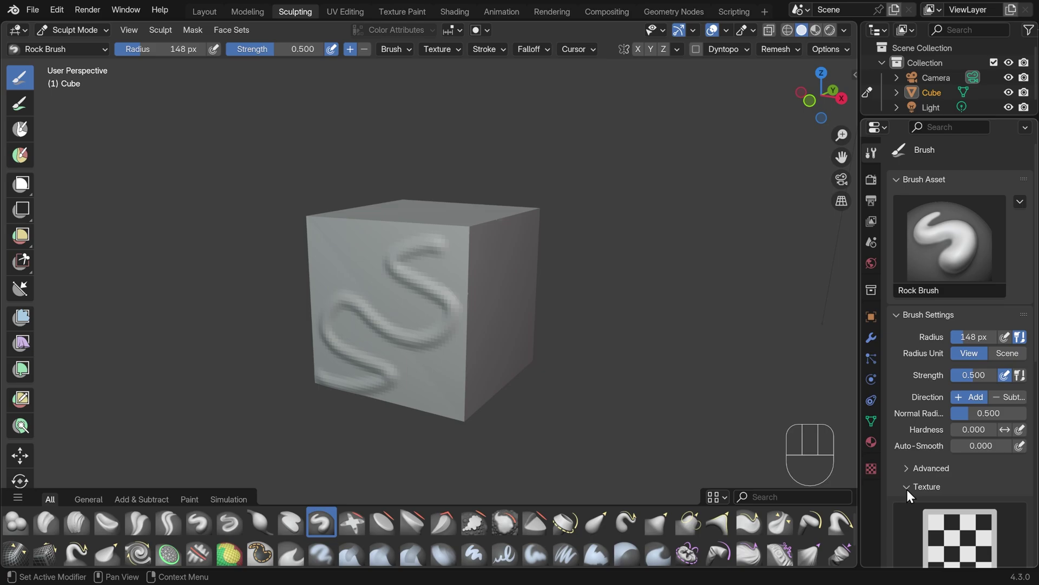
{"action": "scroll", "coordinate": [915, 460], "scroll_direction": "down", "scroll_amount": 5}
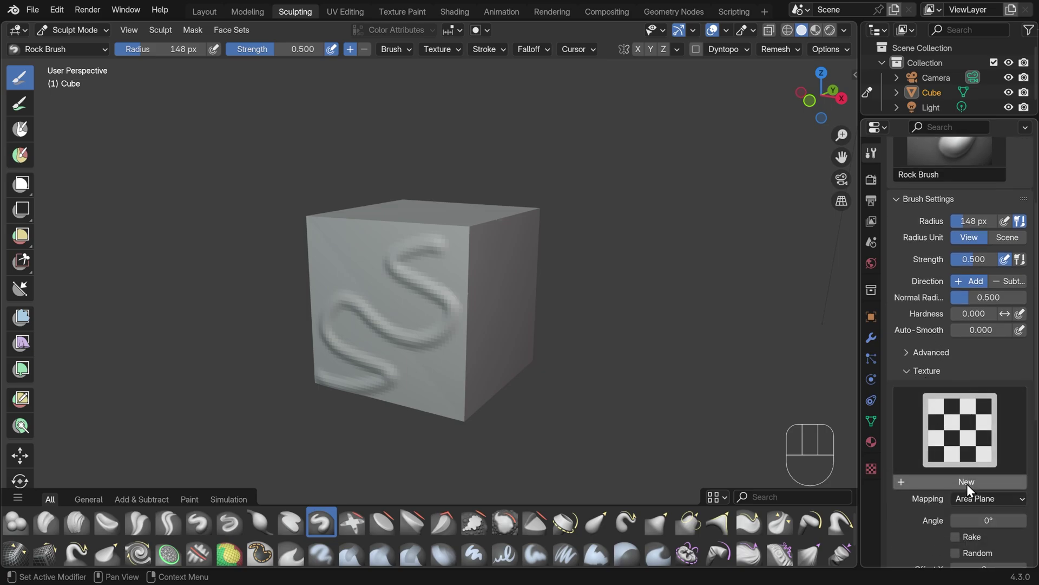
{"action": "left_click", "coordinate": [966, 481]}
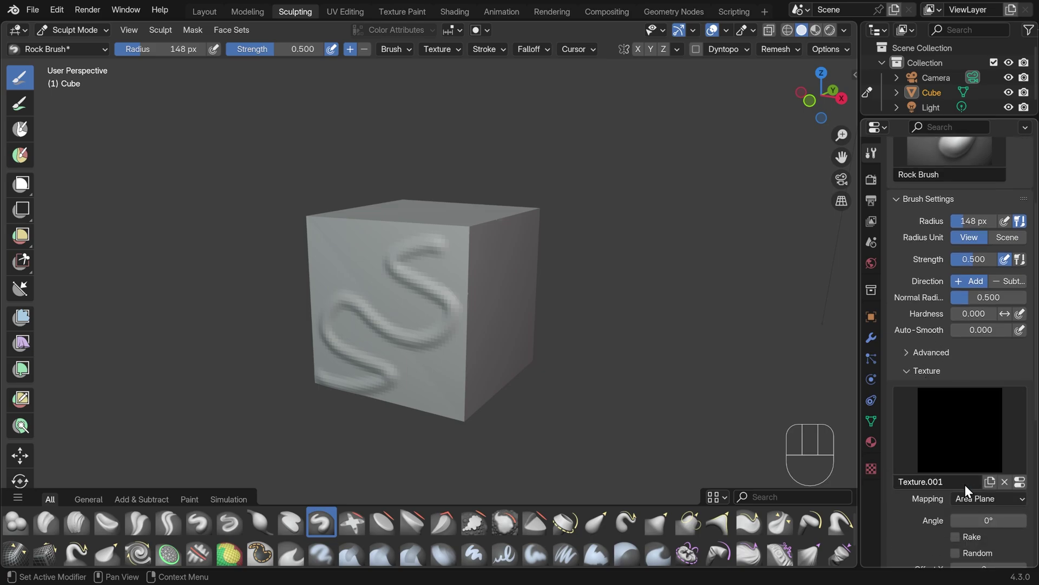
- Load Rock7.tif from the brushes folder as the brush texture image and test it with a stroke on the cube's upper face
{"action": "left_click", "coordinate": [872, 469]}
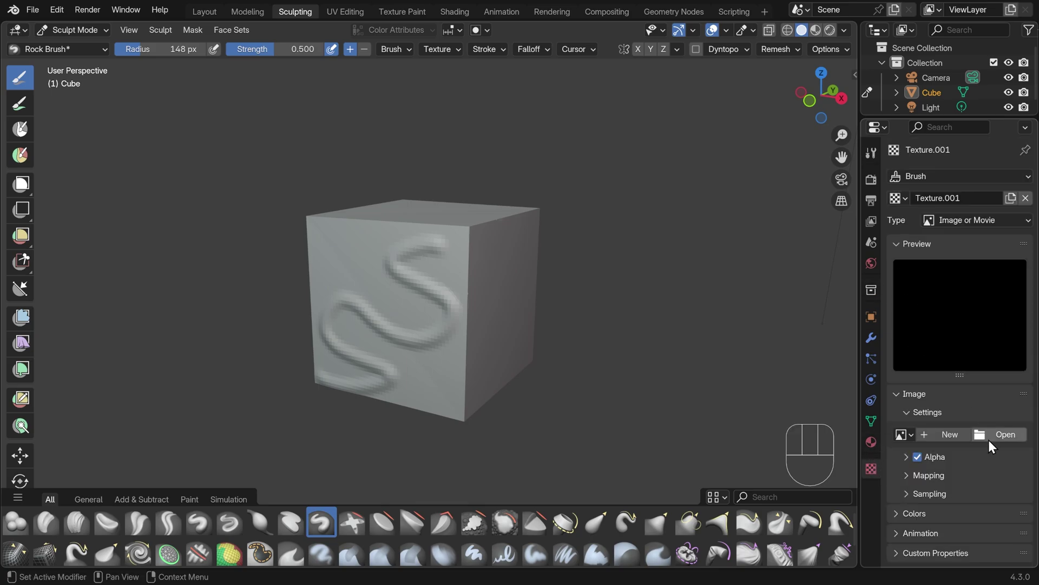
{"action": "left_click", "coordinate": [1005, 434]}
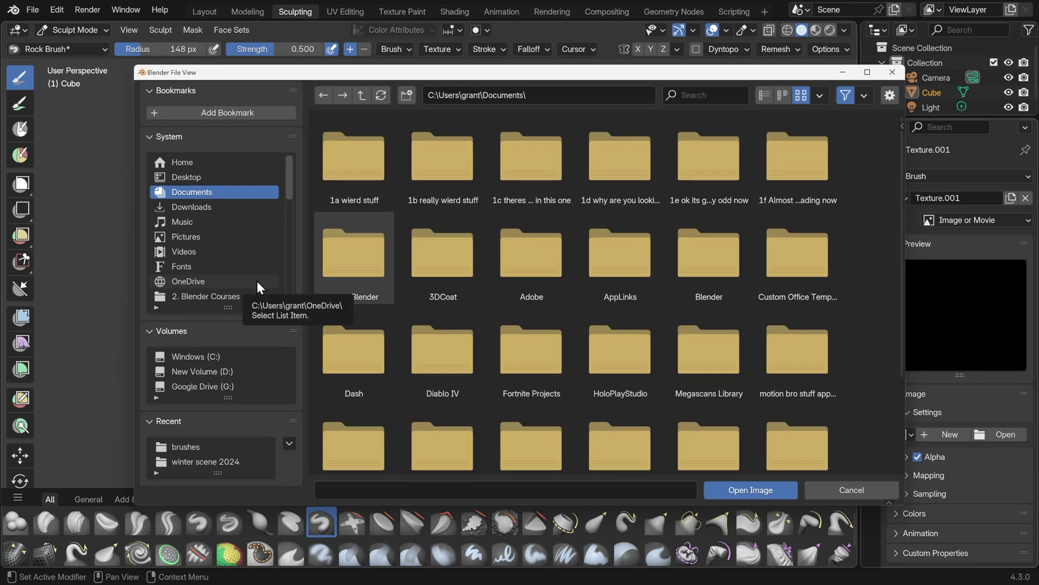
{"action": "left_click", "coordinate": [189, 446]}
{"action": "scroll", "coordinate": [615, 374], "scroll_direction": "down", "scroll_amount": 15}
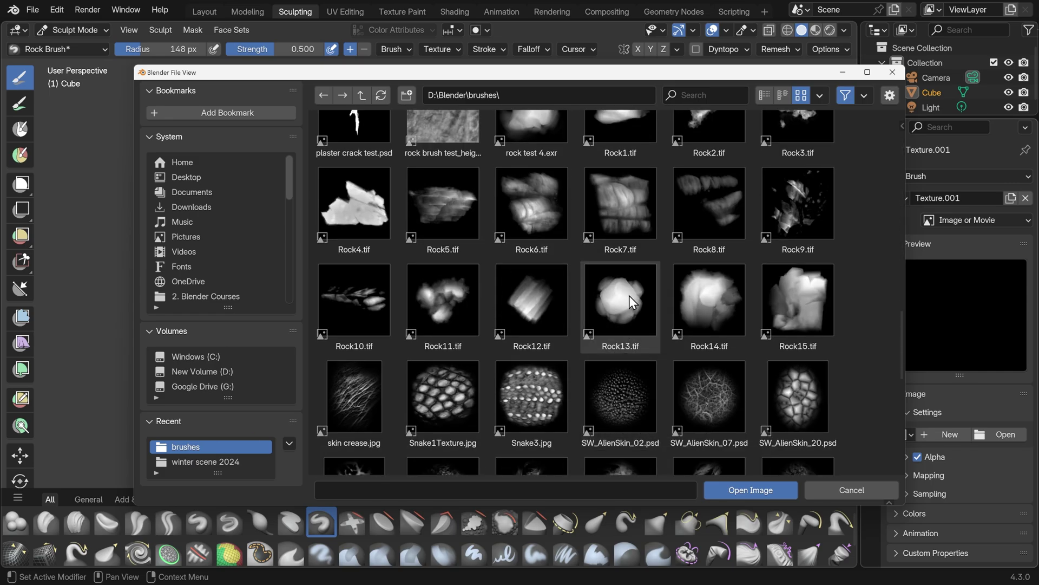
{"action": "left_click", "coordinate": [623, 210]}
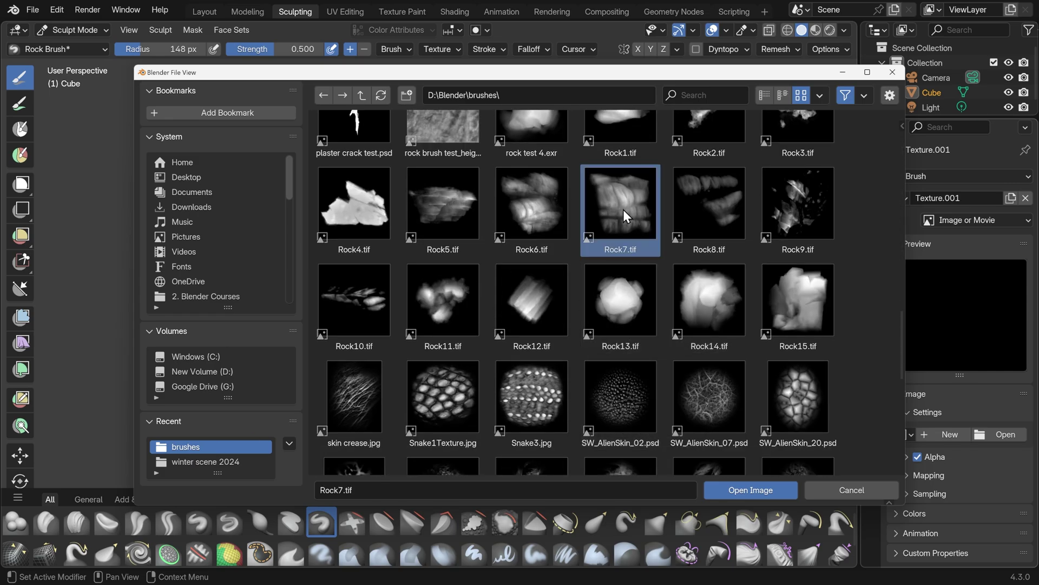
{"action": "left_click", "coordinate": [760, 490]}
{"action": "mouse_move", "coordinate": [487, 325]}
{"action": "middle_mouse_down"}
{"action": "mouse_move", "coordinate": [441, 313]}
{"action": "mouse_move", "coordinate": [456, 255]}
{"action": "middle_mouse_up"}
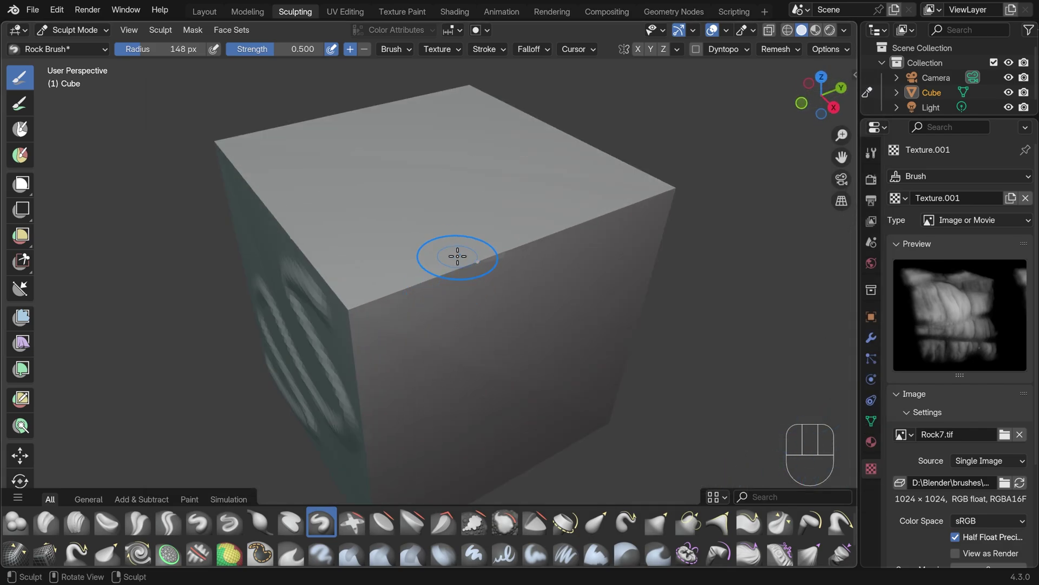
{"action": "mouse_move", "coordinate": [457, 255]}
{"action": "left_mouse_down"}
{"action": "mouse_move", "coordinate": [398, 180]}
{"action": "mouse_move", "coordinate": [413, 222]}
{"action": "mouse_move", "coordinate": [372, 155]}
{"action": "mouse_move", "coordinate": [454, 233]}
{"action": "left_mouse_up"}
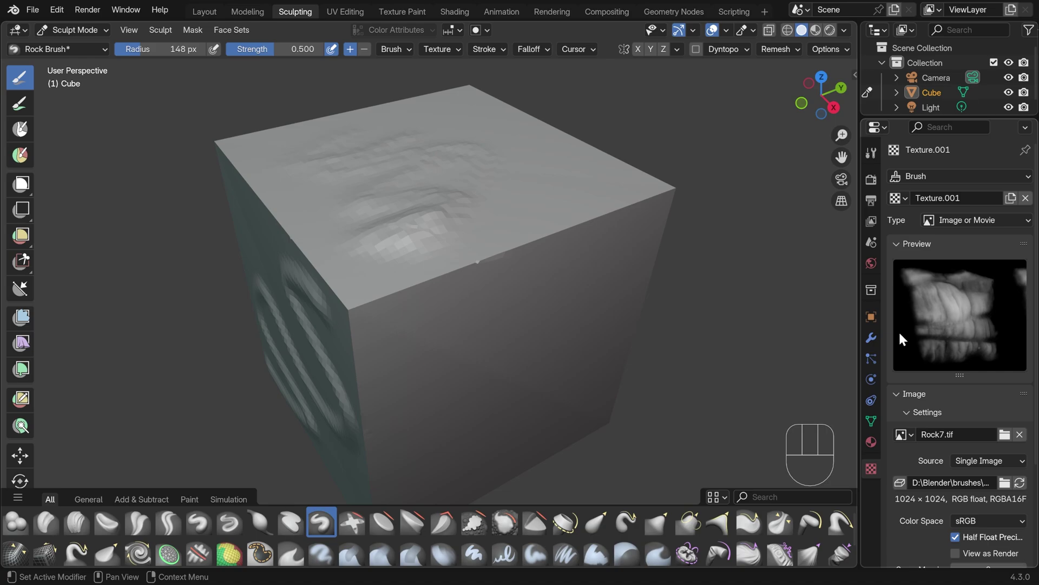
- Set the Rock Brush's stroke method to Anchored
{"action": "left_click", "coordinate": [871, 153]}
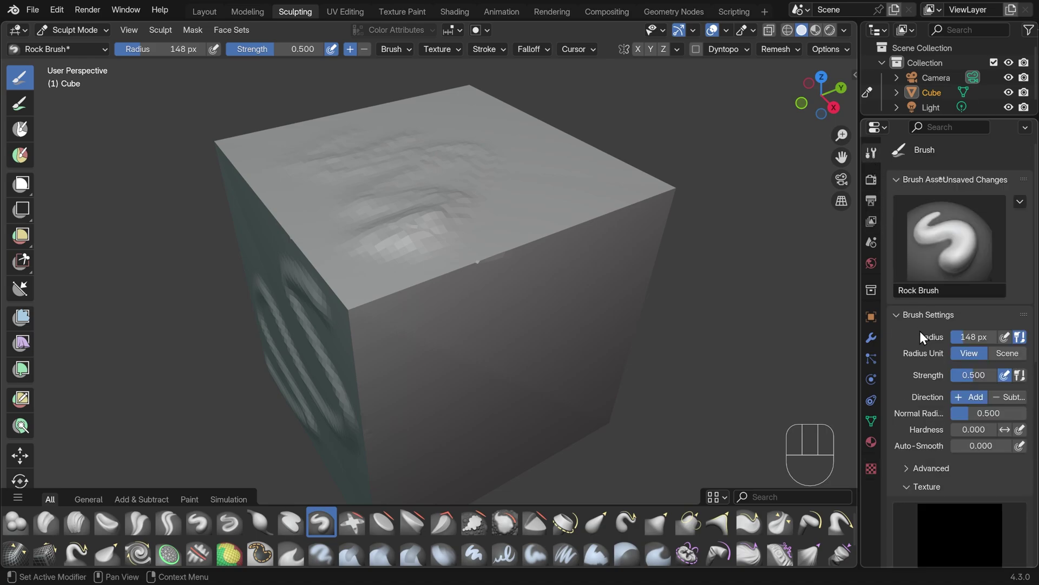
{"action": "scroll", "coordinate": [953, 436], "scroll_direction": "down", "scroll_amount": 5}
{"action": "scroll", "coordinate": [956, 347], "scroll_direction": "down", "scroll_amount": 5}
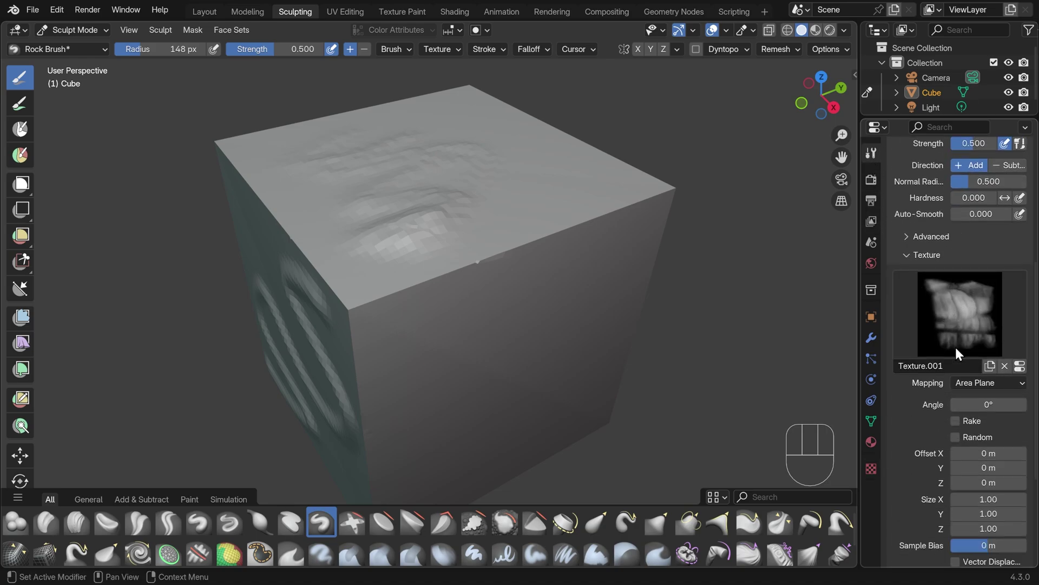
{"action": "left_click", "coordinate": [910, 253]}
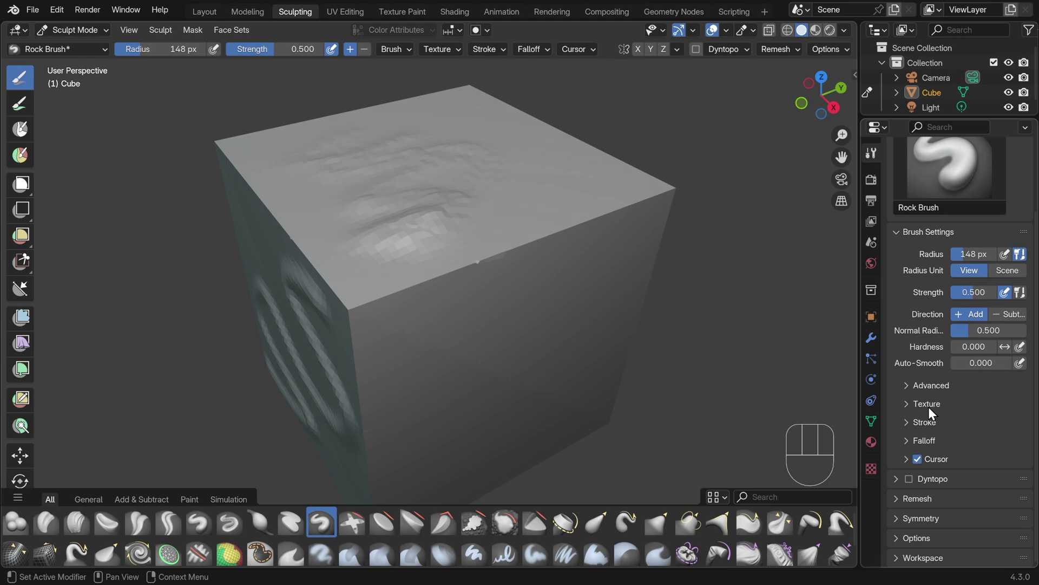
{"action": "left_click", "coordinate": [911, 423]}
{"action": "scroll", "coordinate": [962, 385], "scroll_direction": "down", "scroll_amount": 4}
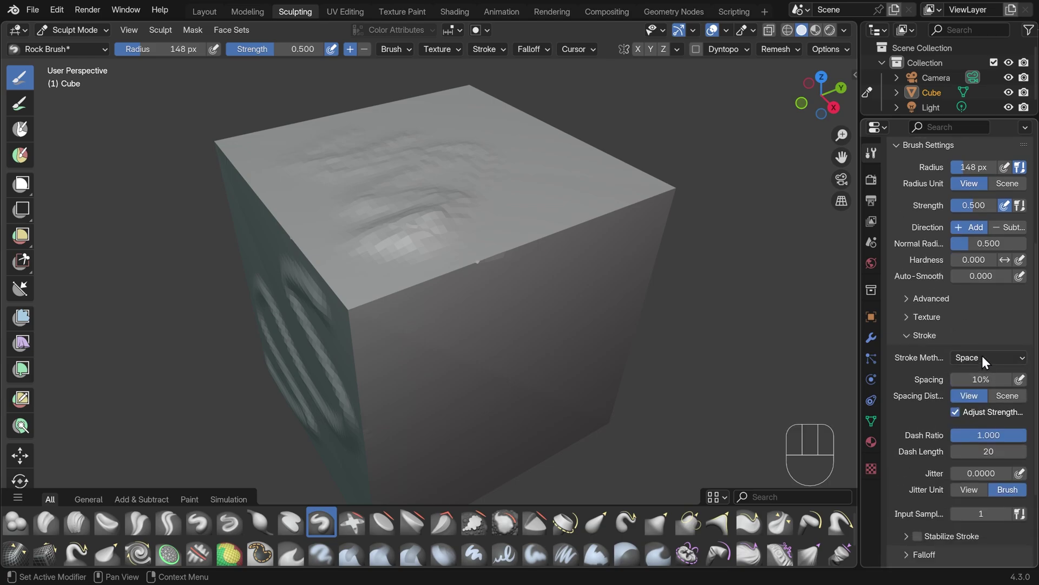
{"action": "left_click", "coordinate": [982, 356]}
{"action": "left_click", "coordinate": [973, 438]}
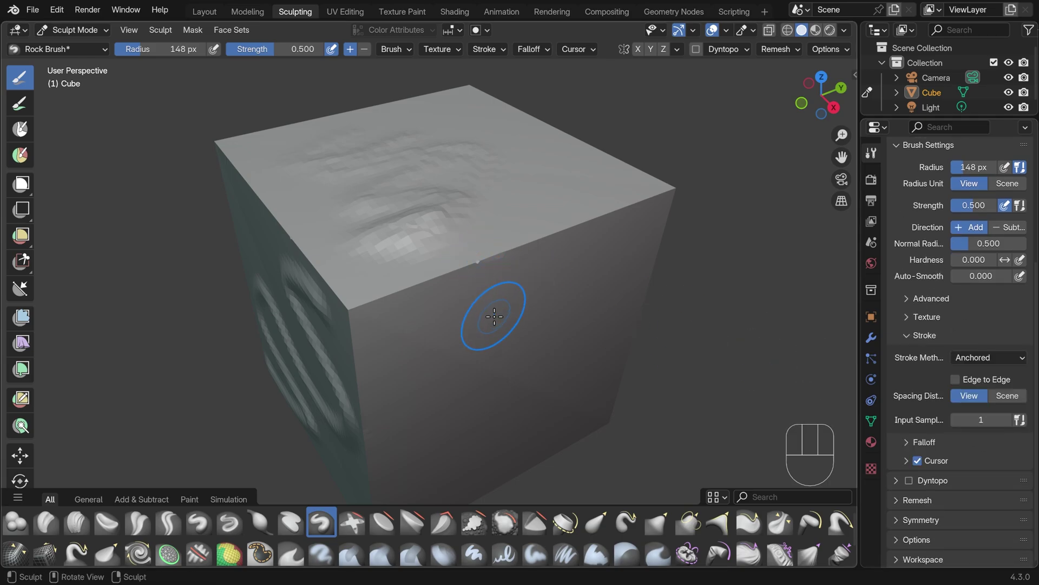
- Stamp the rock texture onto the plain side face of the cube with the anchored stroke
{"action": "mouse_move", "coordinate": [492, 318]}
{"action": "left_mouse_down"}
{"action": "mouse_move", "coordinate": [751, 338]}
{"action": "mouse_move", "coordinate": [556, 312]}
{"action": "left_mouse_up"}
{"action": "middle_click_drag", "start_coordinate": [557, 313], "coordinate": [506, 262]}
{"action": "scroll", "coordinate": [505, 262], "scroll_direction": "down", "scroll_amount": 3}
{"action": "mouse_move", "coordinate": [466, 303]}
{"action": "left_mouse_down"}
{"action": "mouse_move", "coordinate": [564, 418]}
{"action": "mouse_move", "coordinate": [488, 357]}
{"action": "left_mouse_up"}
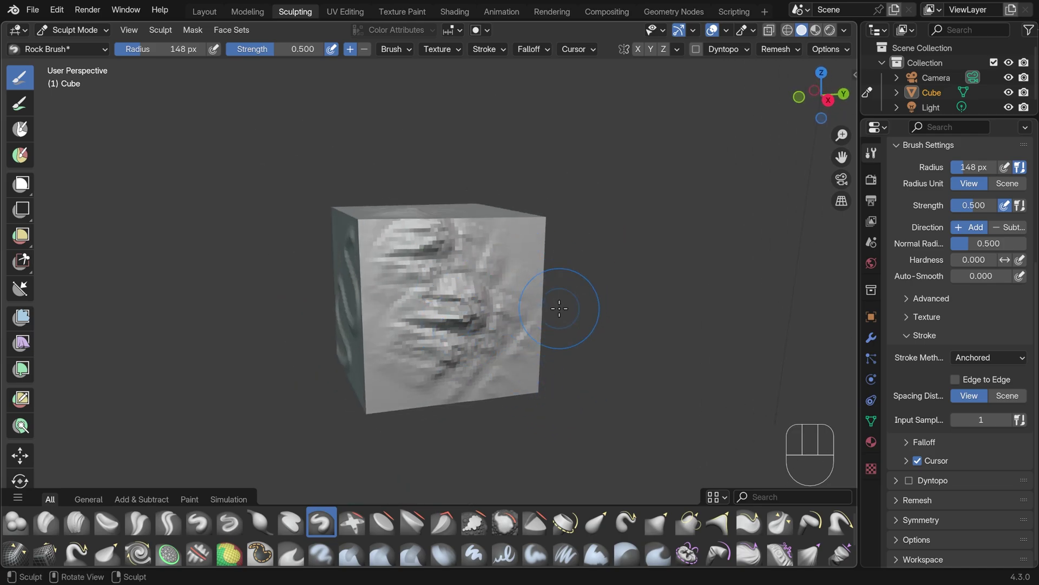
- Reduce the cube's voxel size to about 0.009 m and voxel-remesh it
{"action": "key", "text": "r"}
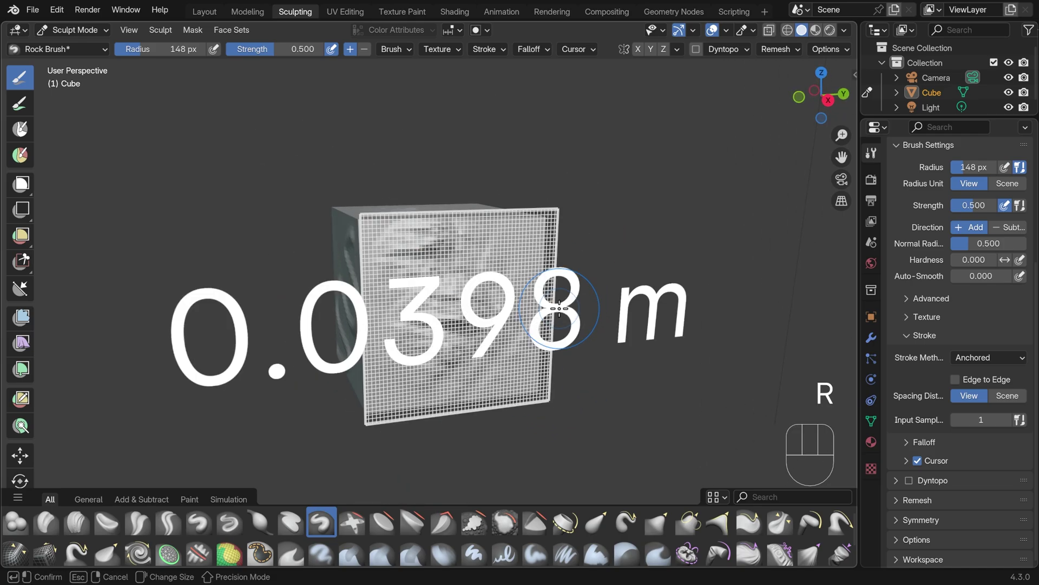
{"action": "mouse_move", "coordinate": [575, 308]}
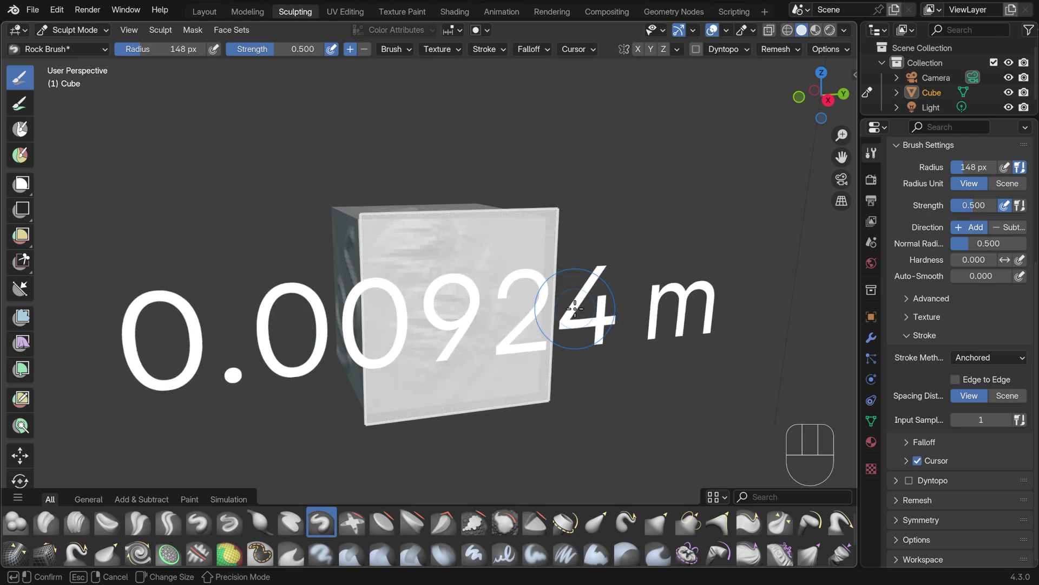
{"action": "left_click", "coordinate": [549, 298]}
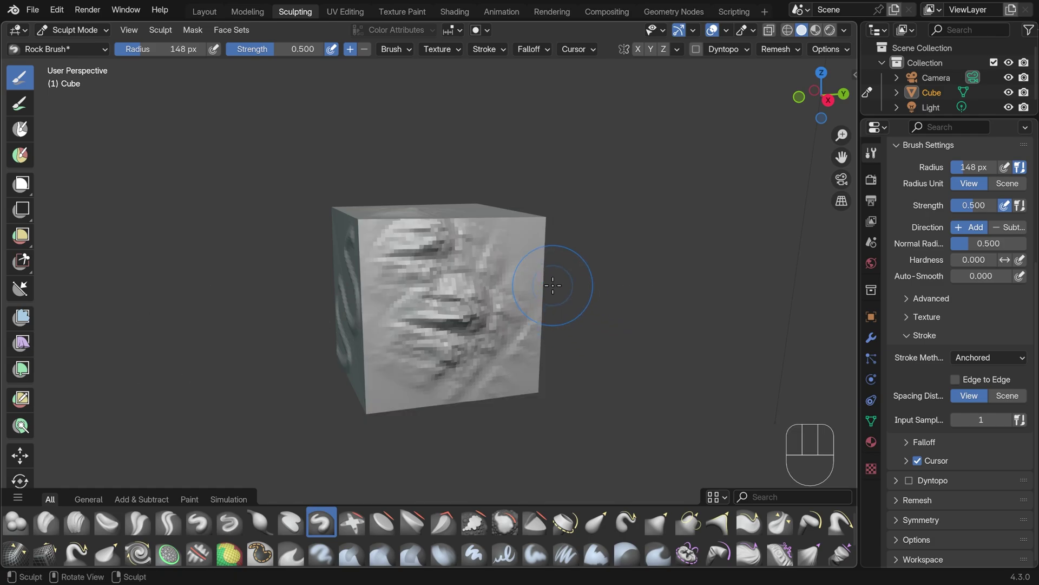
{"action": "key", "text": "ctrl+r"}
- Stamp rock detail of varying size onto the remaining side faces of the remeshed cube
{"action": "mouse_move", "coordinate": [616, 303]}
{"action": "middle_mouse_down"}
{"action": "mouse_move", "coordinate": [392, 332]}
{"action": "mouse_move", "coordinate": [368, 304]}
{"action": "middle_mouse_up"}
{"action": "mouse_move", "coordinate": [409, 360]}
{"action": "left_mouse_down"}
{"action": "mouse_move", "coordinate": [476, 323]}
{"action": "mouse_move", "coordinate": [503, 330]}
{"action": "left_mouse_up"}
{"action": "middle_click_drag", "start_coordinate": [503, 330], "coordinate": [460, 306]}
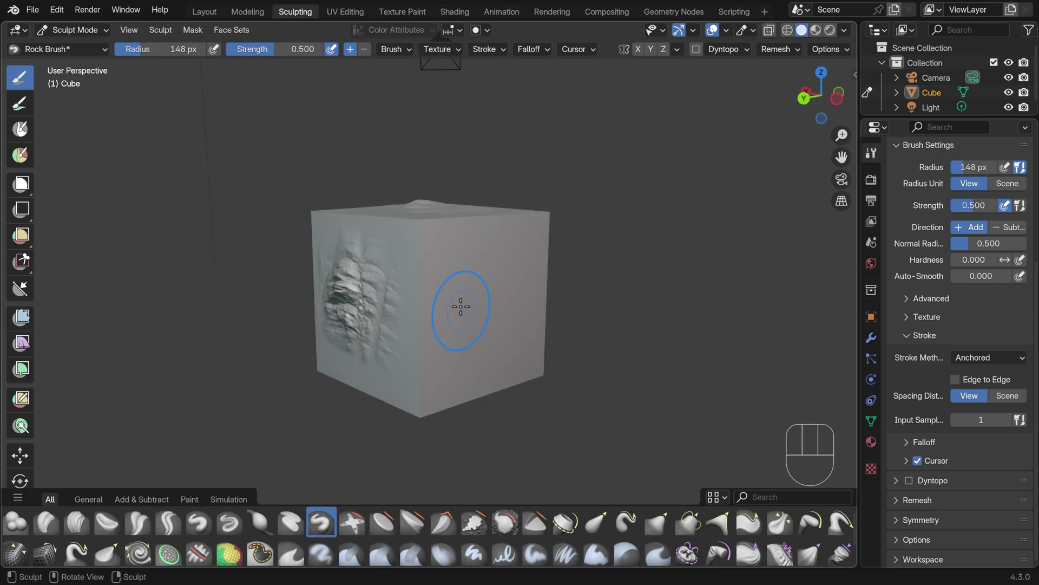
{"action": "mouse_move", "coordinate": [460, 307]}
{"action": "left_mouse_down"}
{"action": "mouse_move", "coordinate": [498, 348]}
{"action": "mouse_move", "coordinate": [487, 324]}
{"action": "left_mouse_up"}
{"action": "mouse_move", "coordinate": [487, 325]}
{"action": "middle_mouse_down"}
{"action": "mouse_move", "coordinate": [476, 285]}
{"action": "mouse_move", "coordinate": [535, 385]}
{"action": "mouse_move", "coordinate": [494, 339]}
{"action": "middle_mouse_up"}
{"action": "mouse_move", "coordinate": [494, 338]}
{"action": "left_mouse_down"}
{"action": "mouse_move", "coordinate": [539, 347]}
{"action": "mouse_move", "coordinate": [559, 395]}
{"action": "left_mouse_up"}
{"action": "mouse_move", "coordinate": [559, 395]}
{"action": "middle_mouse_down"}
{"action": "mouse_move", "coordinate": [552, 367]}
{"action": "mouse_move", "coordinate": [568, 322]}
{"action": "middle_mouse_up"}
- Assign Q as the Rock Brush's shortcut and test it by switching back from the Blob brush
{"action": "right_click", "coordinate": [317, 522]}
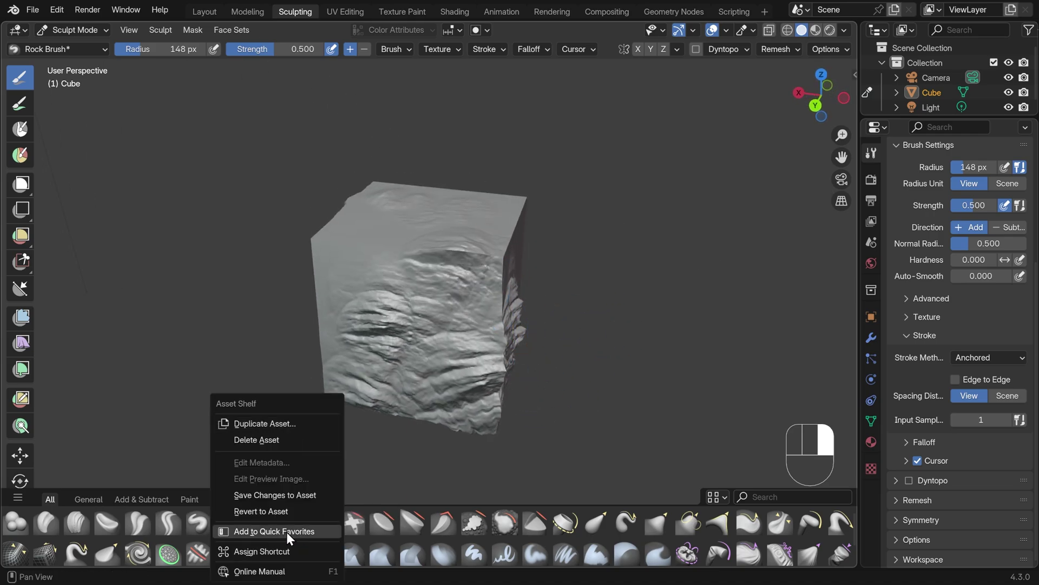
{"action": "left_click", "coordinate": [261, 551]}
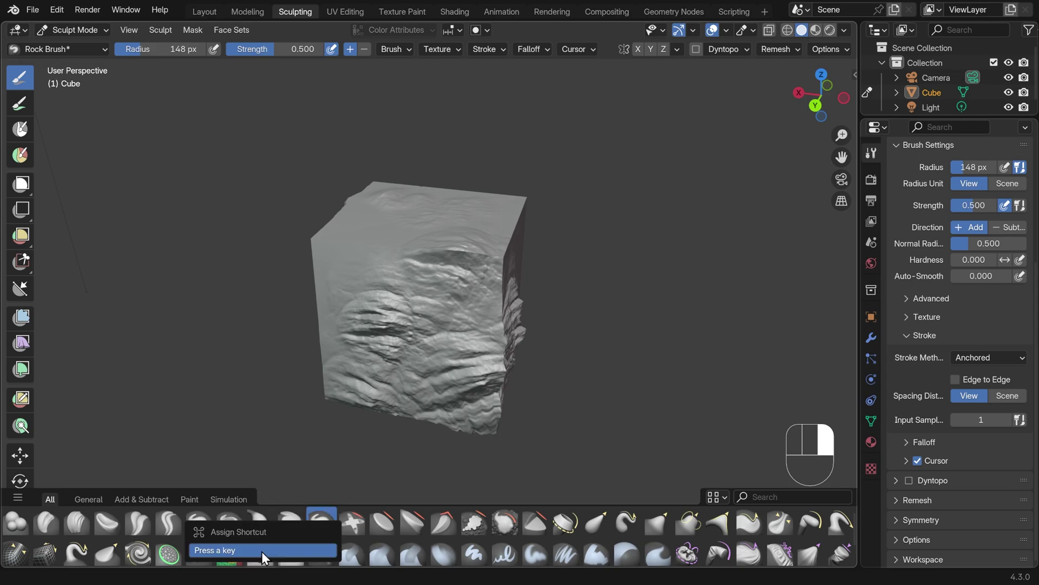
{"action": "key", "text": "Escape"}
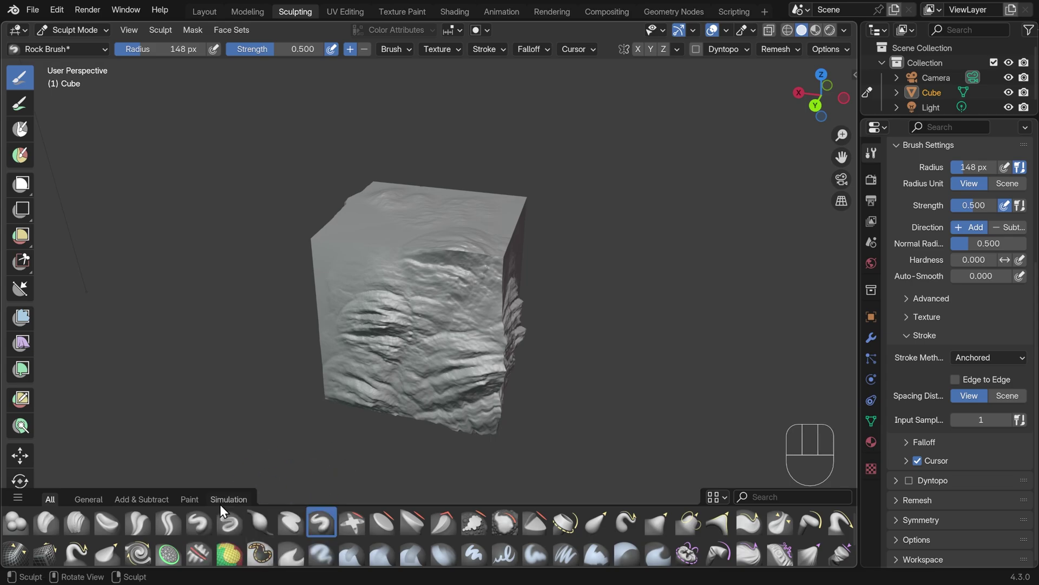
{"action": "left_click", "coordinate": [17, 521]}
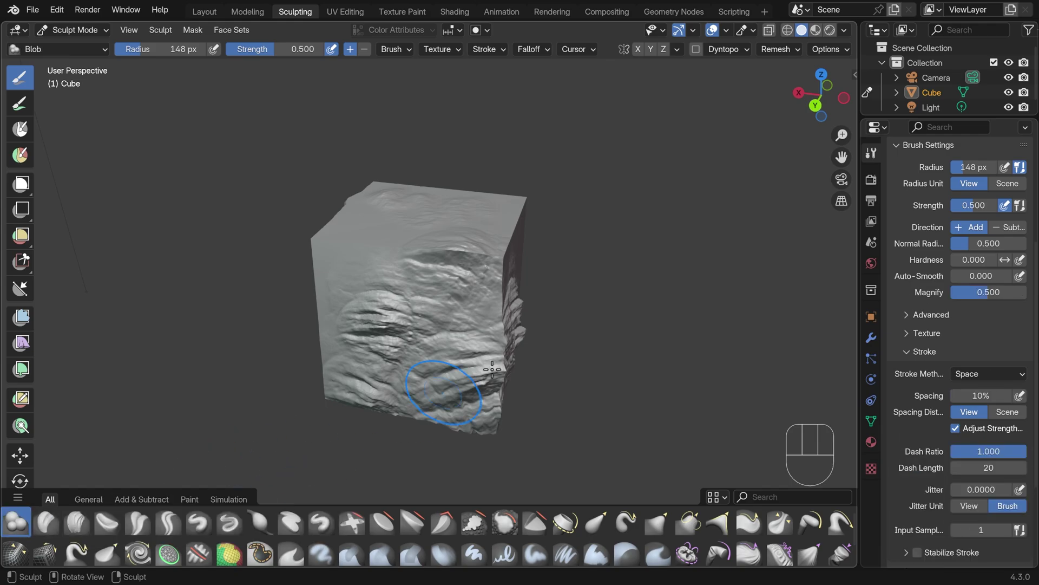
{"action": "key", "text": "q"}
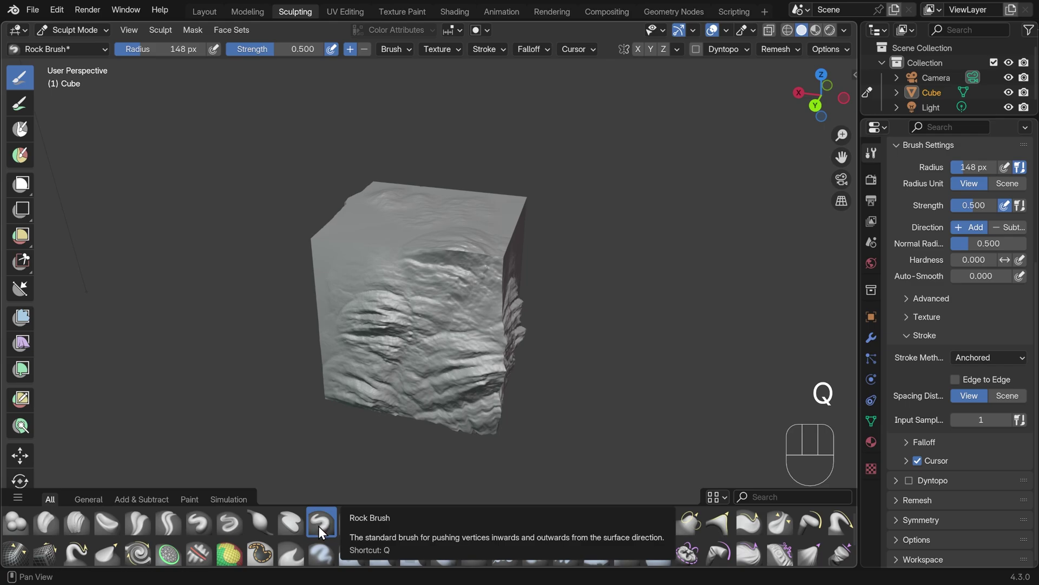
- Start a new file from the Sculpting template without saving the current one
{"action": "left_click", "coordinate": [34, 10]}
{"action": "mouse_move", "coordinate": [44, 25]}
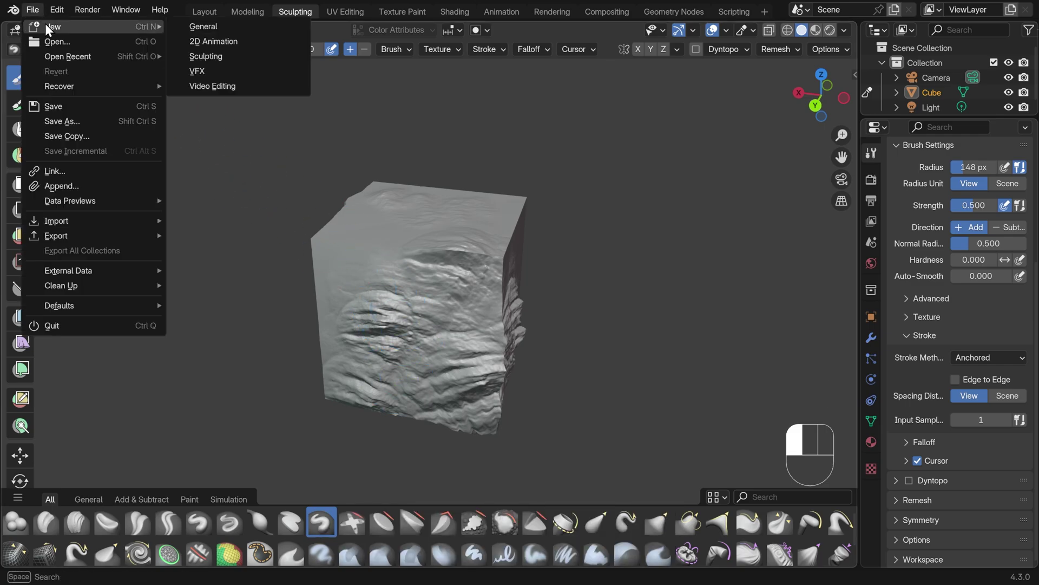
{"action": "left_click", "coordinate": [225, 57]}
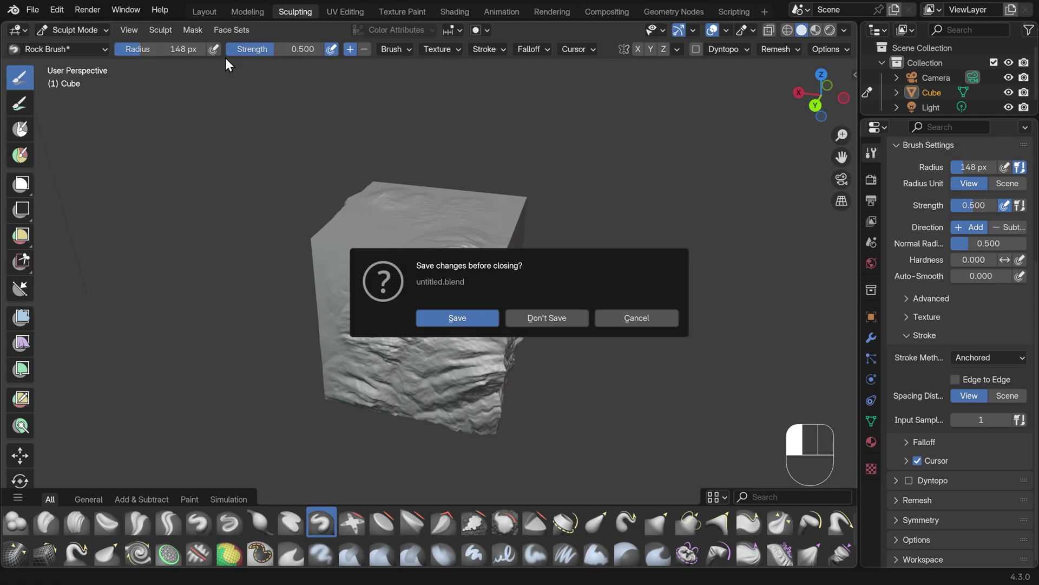
{"action": "left_click", "coordinate": [549, 320]}
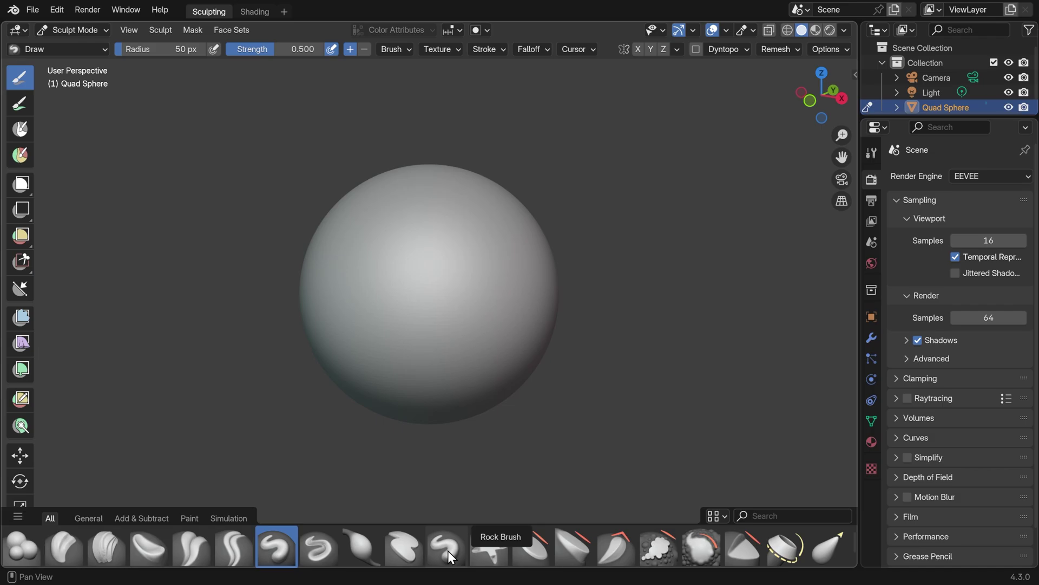
- Activate the Rock Brush in the new sculpting file and expand its texture settings
{"action": "left_click", "coordinate": [446, 551]}
{"action": "left_click", "coordinate": [871, 155]}
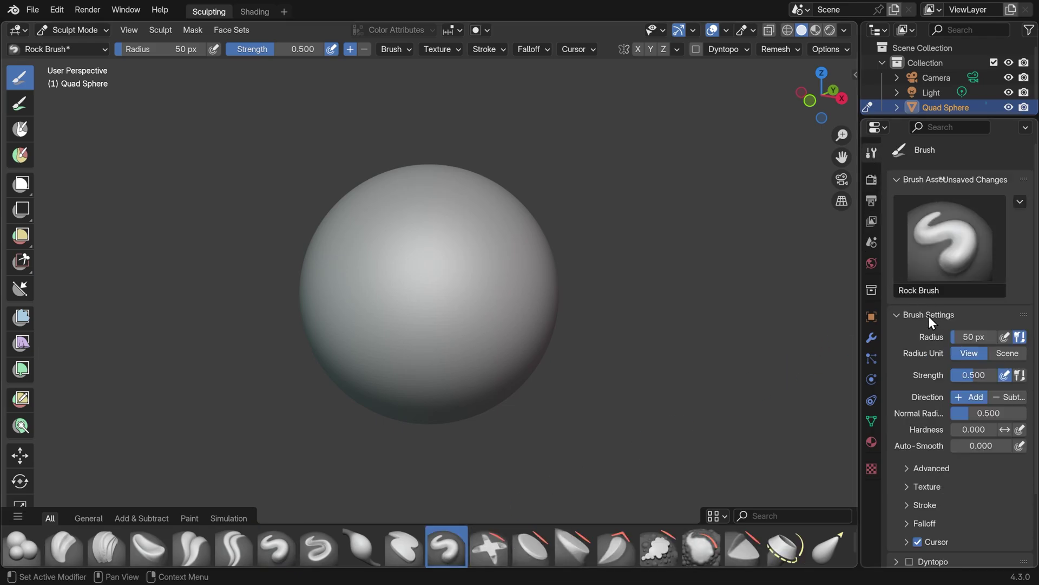
{"action": "scroll", "coordinate": [928, 316], "scroll_direction": "down", "scroll_amount": 4}
{"action": "left_click", "coordinate": [915, 404]}
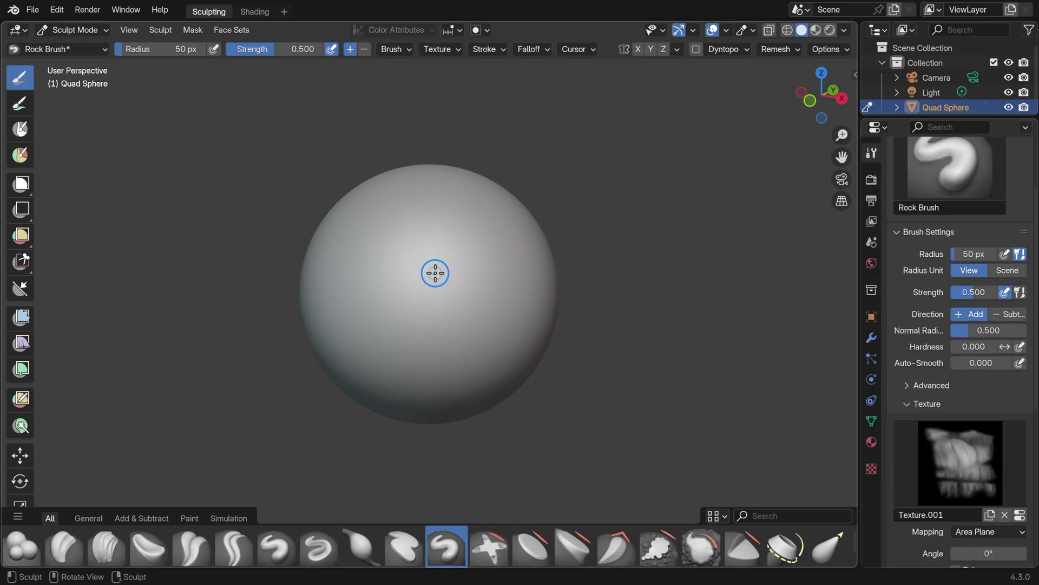
- Undo a trial rock stamp on the sphere and voxel-remesh the sphere with a voxel size of about 0.0026 m
{"action": "mouse_move", "coordinate": [433, 271]}
{"action": "left_mouse_down"}
{"action": "mouse_move", "coordinate": [543, 344]}
{"action": "mouse_move", "coordinate": [488, 303]}
{"action": "mouse_move", "coordinate": [599, 319]}
{"action": "left_mouse_up"}
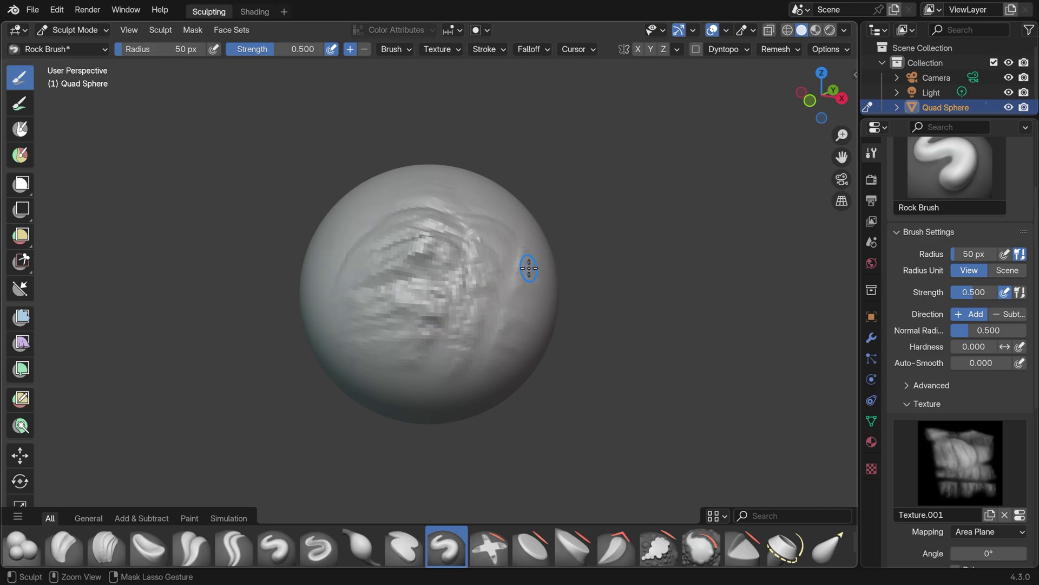
{"action": "key", "text": "ctrl+z"}
{"action": "key", "text": "r"}
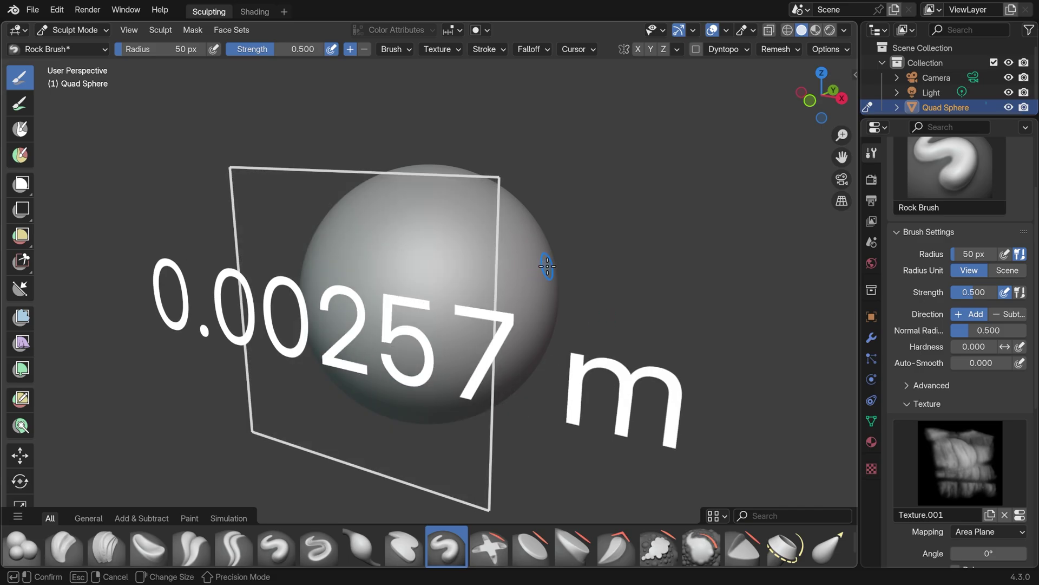
{"action": "left_click", "coordinate": [540, 269]}
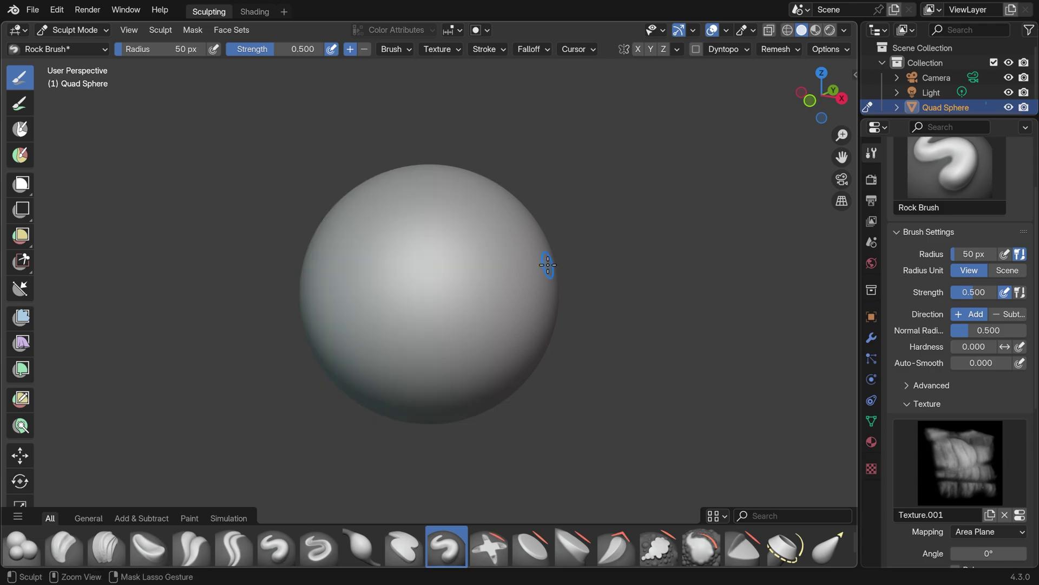
- Stamp large anchored rock textures over several sides of the sphere with the Rock Brush
{"action": "mouse_move", "coordinate": [413, 295]}
{"action": "left_mouse_down"}
{"action": "mouse_move", "coordinate": [428, 254]}
{"action": "mouse_move", "coordinate": [576, 348]}
{"action": "mouse_move", "coordinate": [476, 344]}
{"action": "left_mouse_up"}
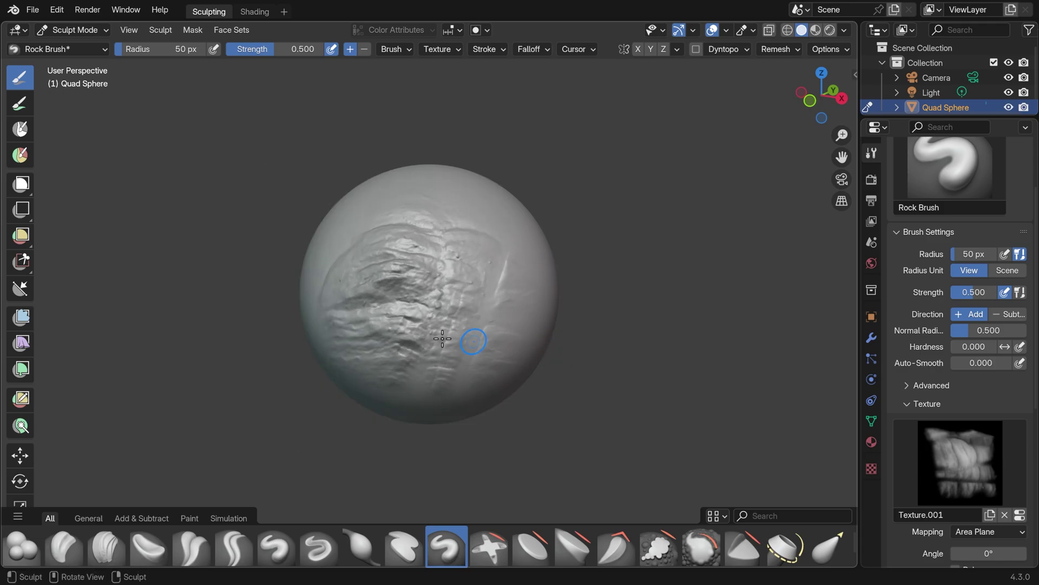
{"action": "mouse_move", "coordinate": [476, 343]}
{"action": "middle_mouse_down"}
{"action": "mouse_move", "coordinate": [510, 337]}
{"action": "mouse_move", "coordinate": [433, 341]}
{"action": "middle_mouse_up"}
{"action": "middle_click_drag", "start_coordinate": [457, 383], "coordinate": [377, 276]}
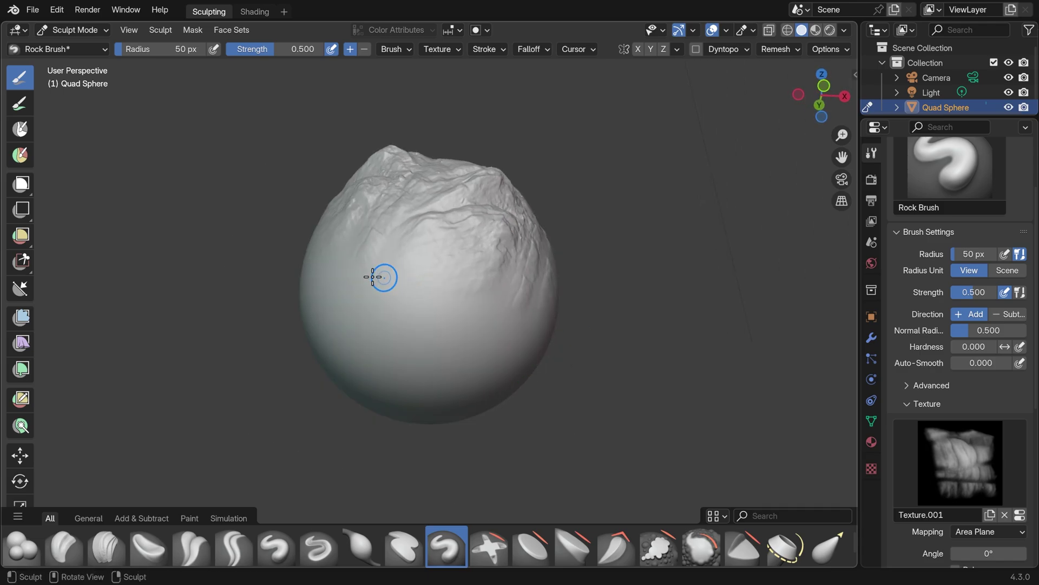
{"action": "mouse_move", "coordinate": [377, 276]}
{"action": "left_mouse_down"}
{"action": "mouse_move", "coordinate": [499, 367]}
{"action": "mouse_move", "coordinate": [498, 336]}
{"action": "mouse_move", "coordinate": [448, 315]}
{"action": "mouse_move", "coordinate": [545, 377]}
{"action": "left_mouse_up"}
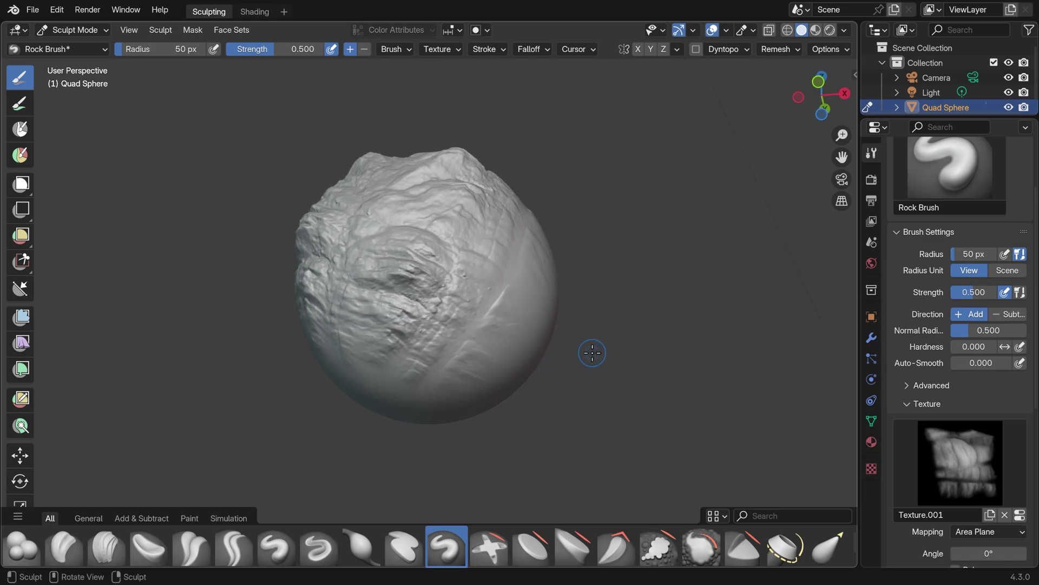